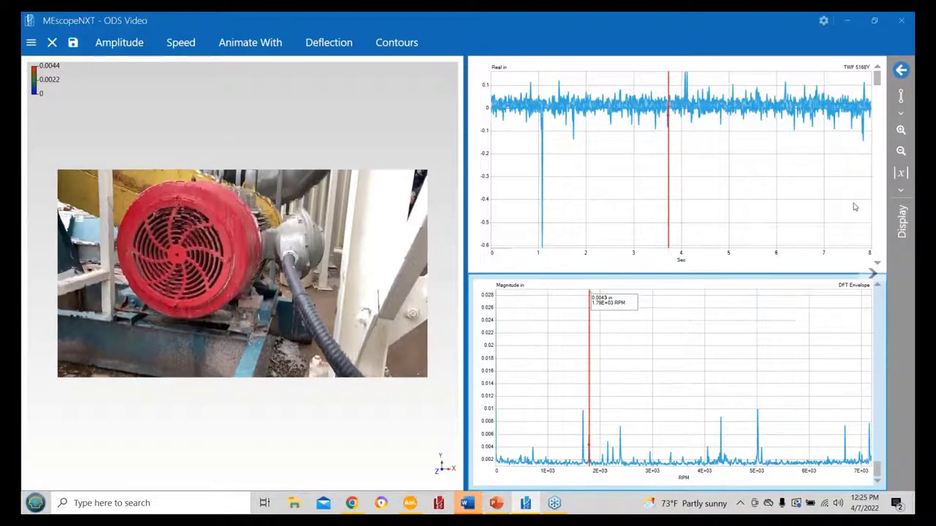
Zoom the DFT spectrum to 1.4E+03–2.8E+03 RPM and set the cursor on the 1.79E+03 RPM peak (0.00585 in).
{"action": "left_click", "coordinate": [874, 21]}
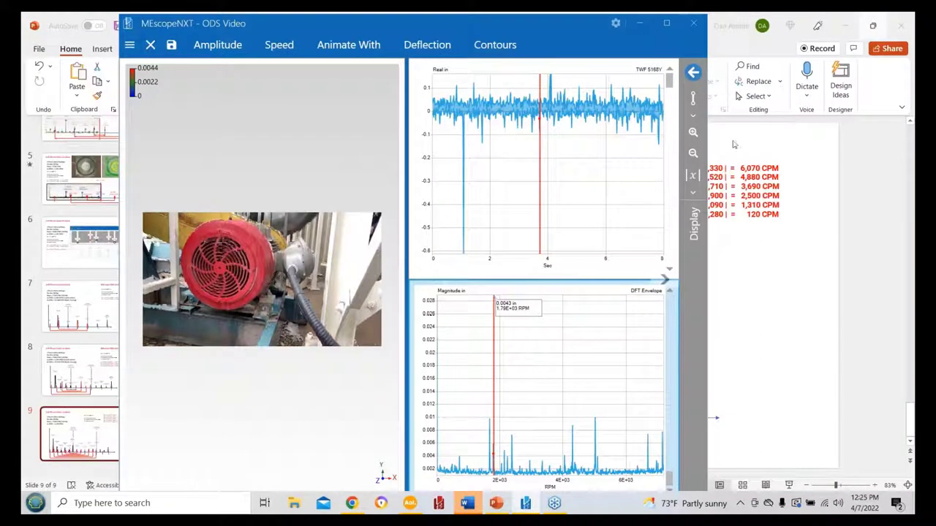
{"action": "left_click", "coordinate": [693, 133]}
{"action": "left_click_drag", "start_coordinate": [481, 419], "coordinate": [525, 423]}
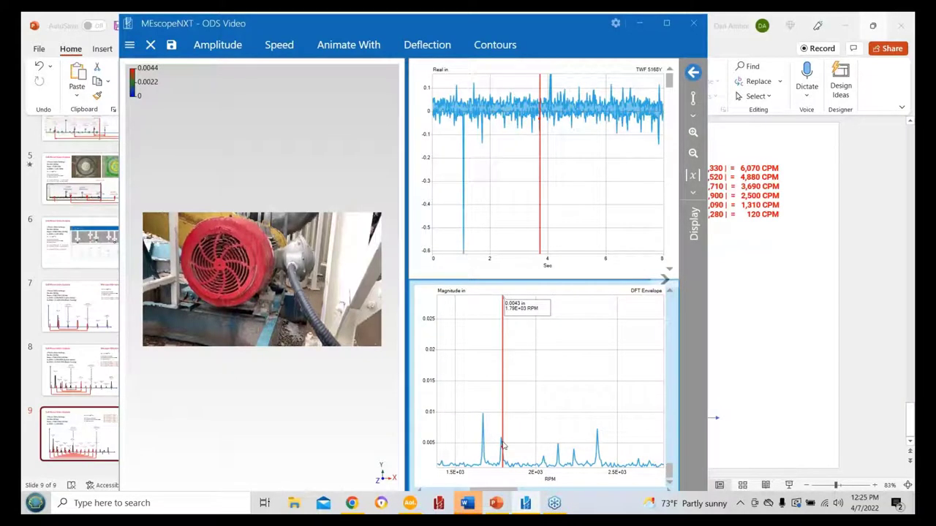
{"action": "left_click_drag", "start_coordinate": [503, 444], "coordinate": [502, 445]}
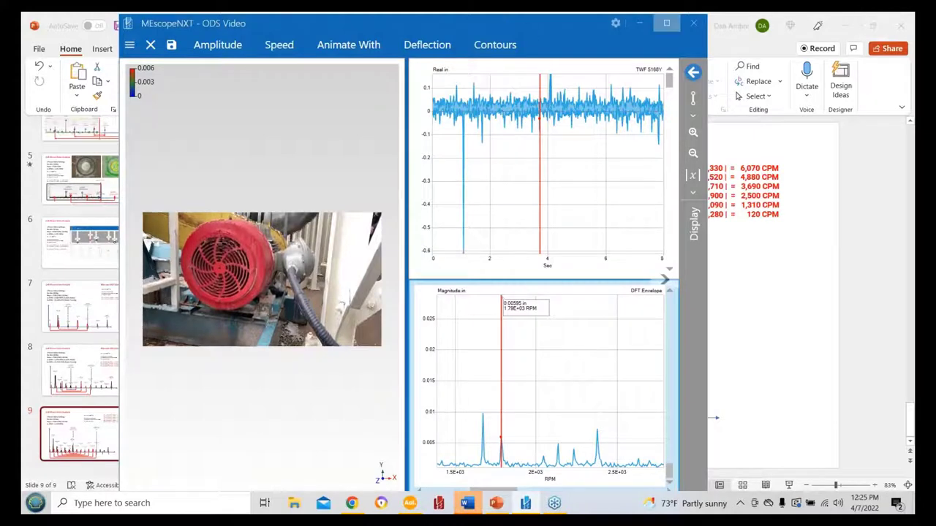
{"action": "left_click", "coordinate": [667, 23]}
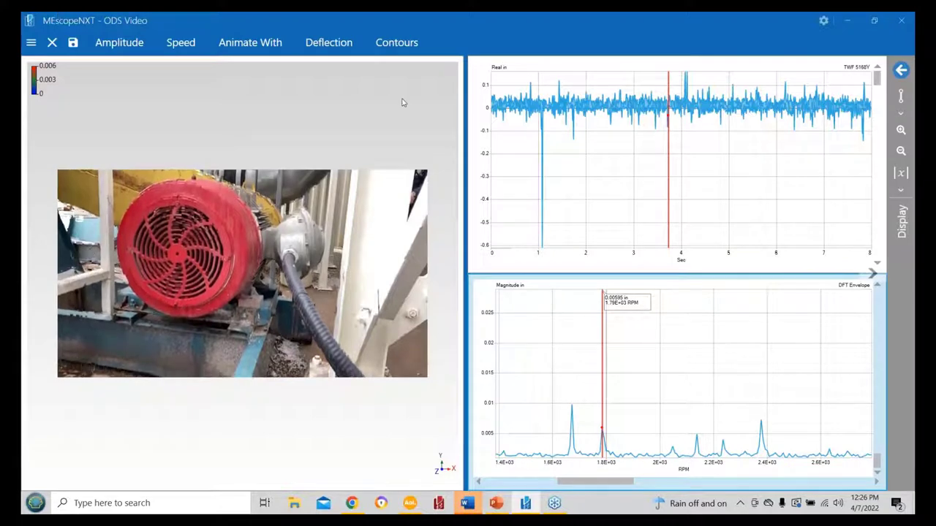
Set the Display panel's Cursor Units to velocity so the 1.79E+03 RPM peak reads 1.11 in/s.
{"action": "left_click", "coordinate": [384, 46]}
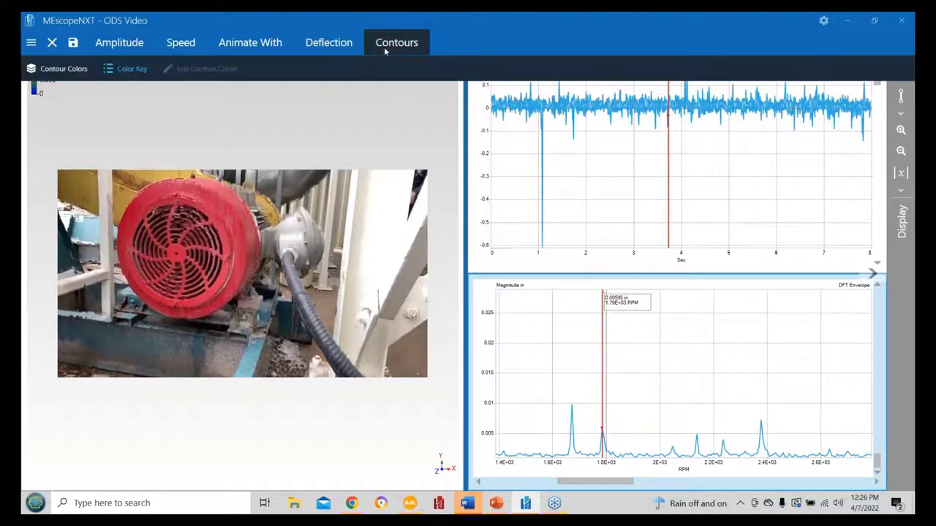
{"action": "left_click", "coordinate": [384, 47]}
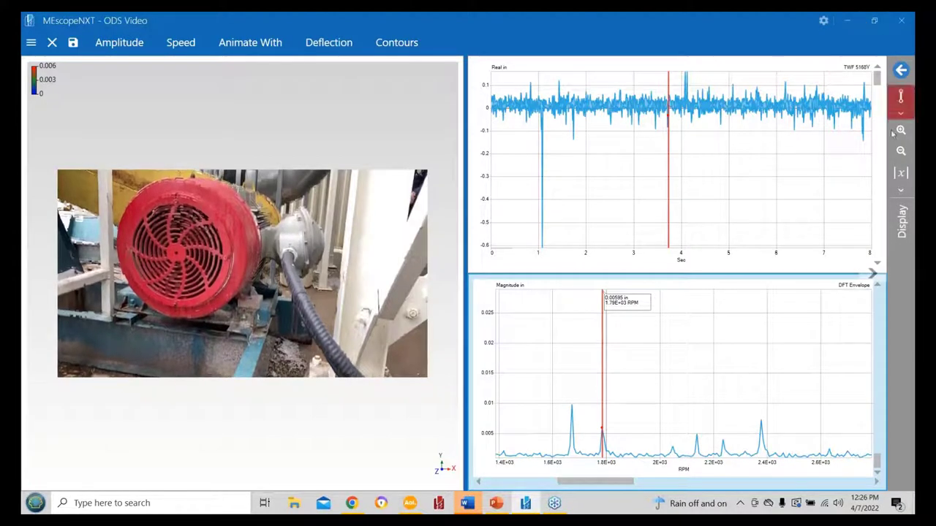
{"action": "left_click", "coordinate": [873, 20]}
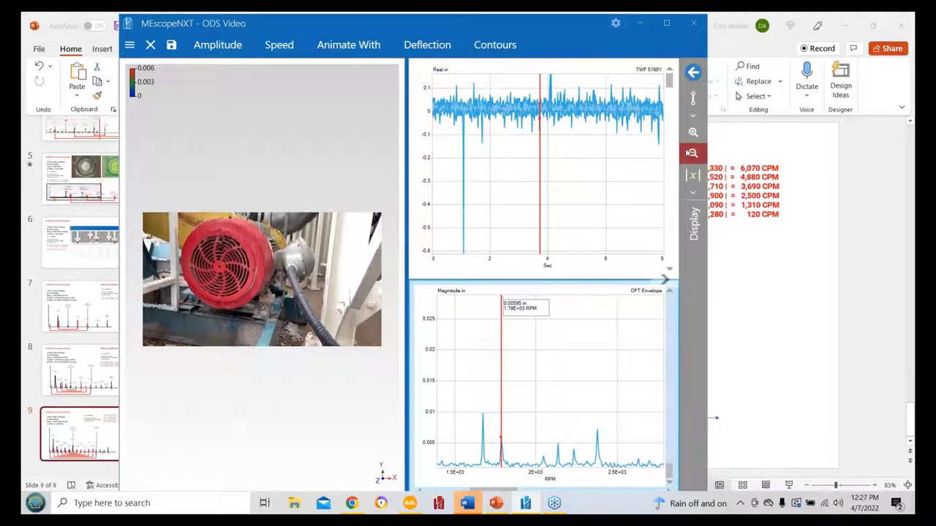
{"action": "left_click", "coordinate": [692, 176]}
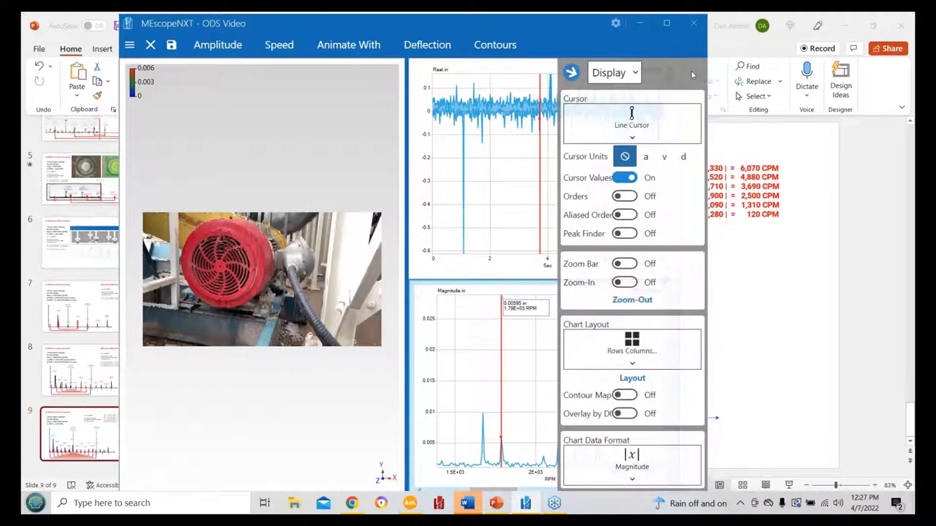
{"action": "left_click", "coordinate": [657, 158]}
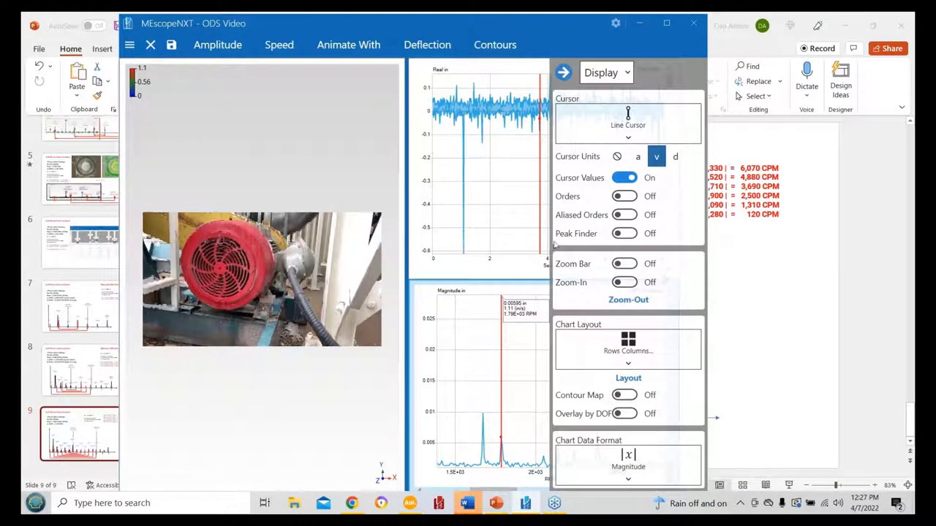
{"action": "left_click", "coordinate": [564, 73]}
{"action": "left_click", "coordinate": [666, 25]}
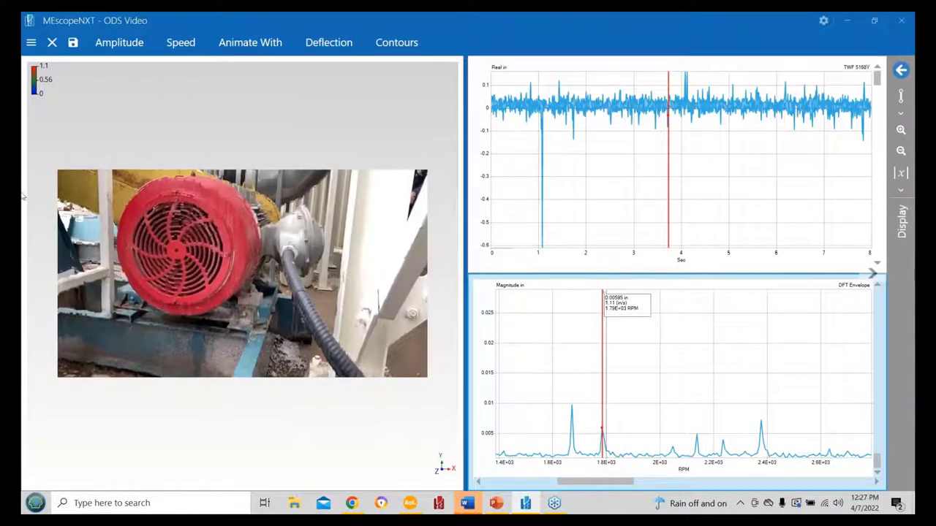
Move the colour key down beside the video and turn on Contour Colors, scaled 0 to 1.1.
{"action": "left_click", "coordinate": [49, 142]}
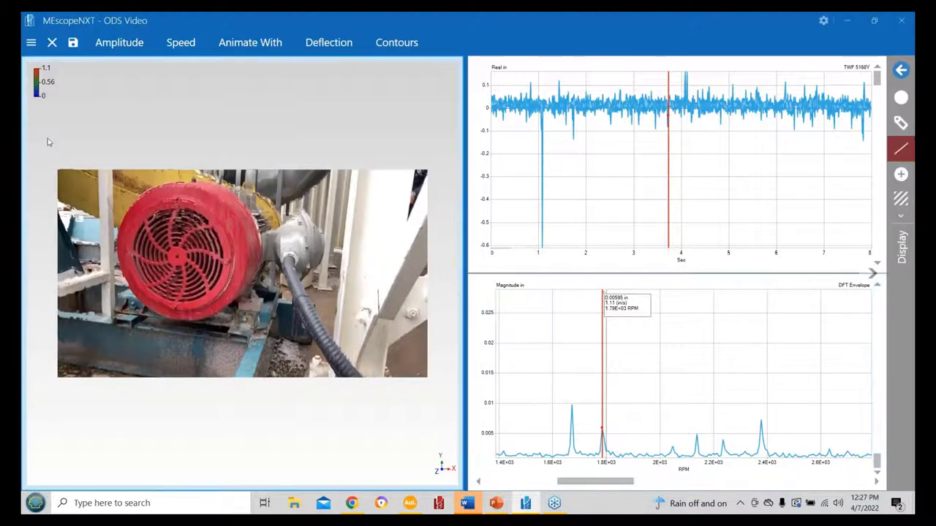
{"action": "left_click_drag", "start_coordinate": [29, 91], "coordinate": [33, 160]}
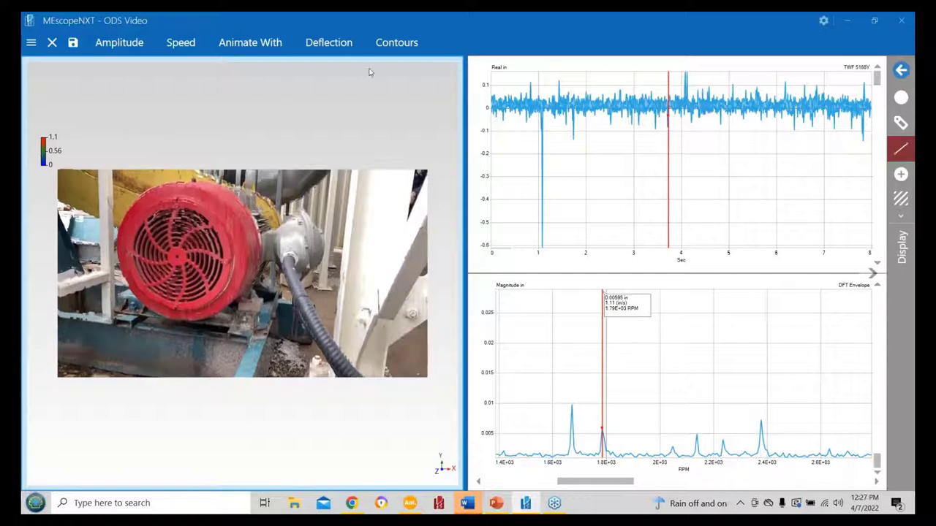
{"action": "left_click", "coordinate": [399, 43]}
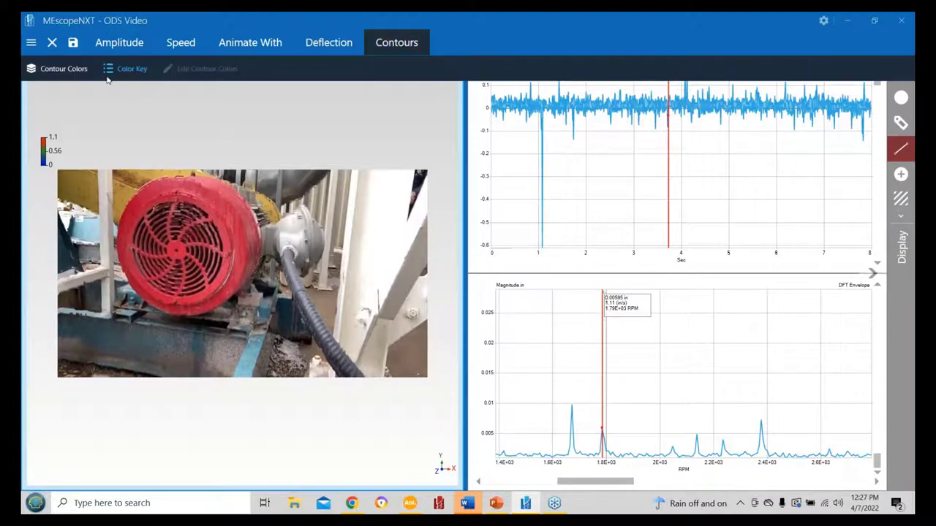
{"action": "left_click", "coordinate": [61, 70]}
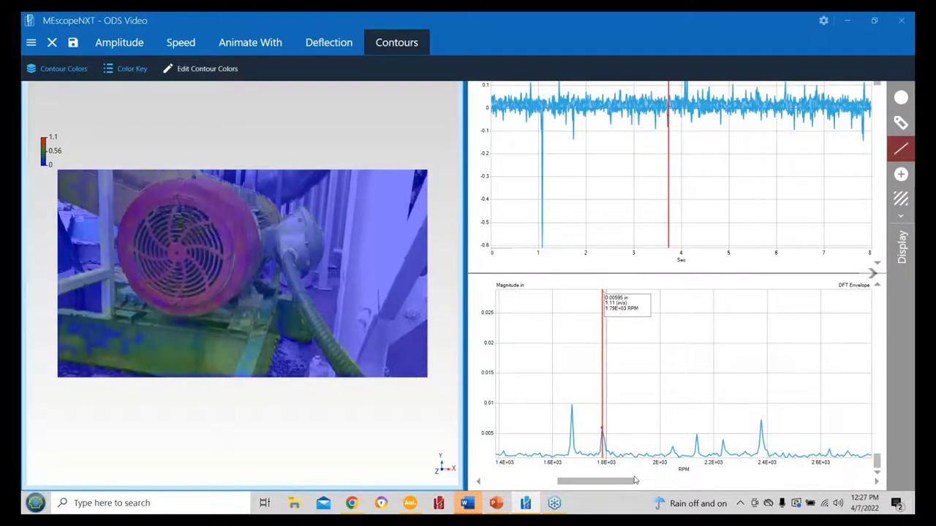
View contours at 1.67E+03 and 2.38E+03 RPM, then cursor DFT 5168Y's 1.79E+03 peak (0.863 in/s).
{"action": "left_click", "coordinate": [573, 437]}
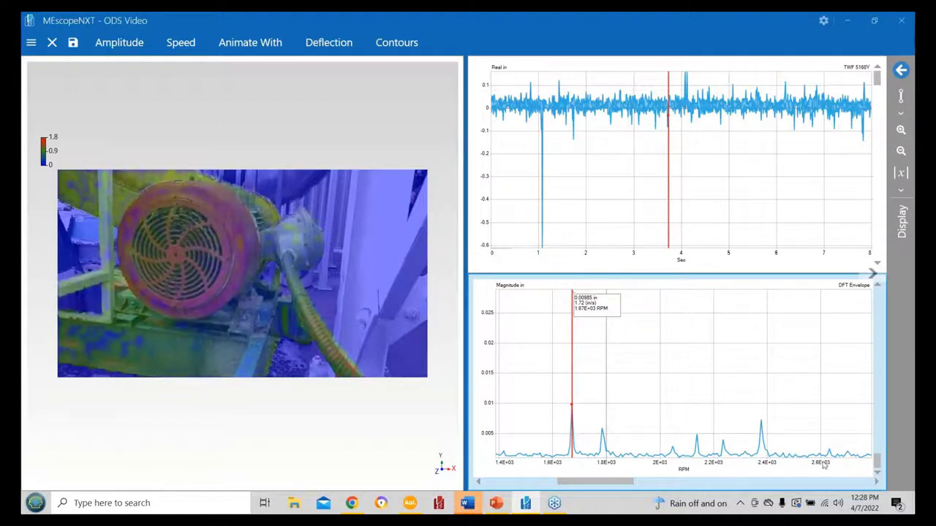
{"action": "left_click", "coordinate": [762, 444]}
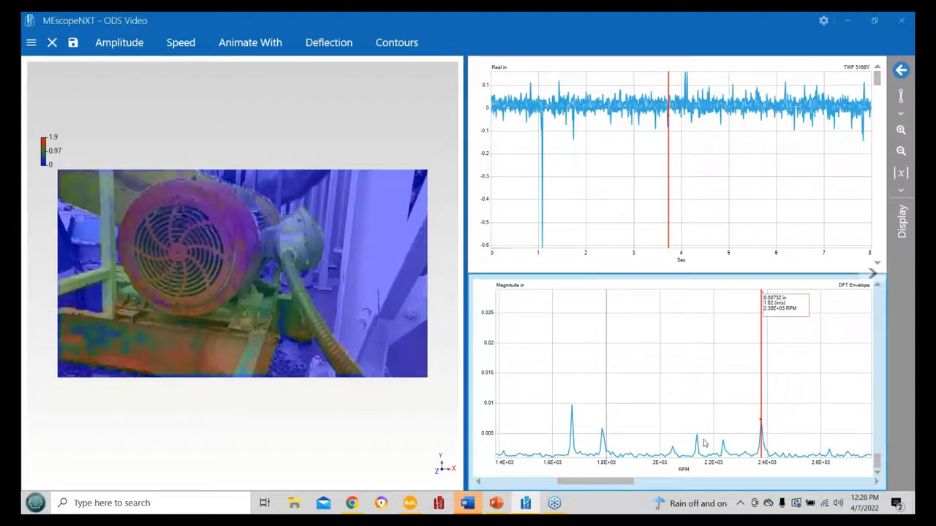
{"action": "left_click_drag", "start_coordinate": [877, 462], "coordinate": [876, 310]}
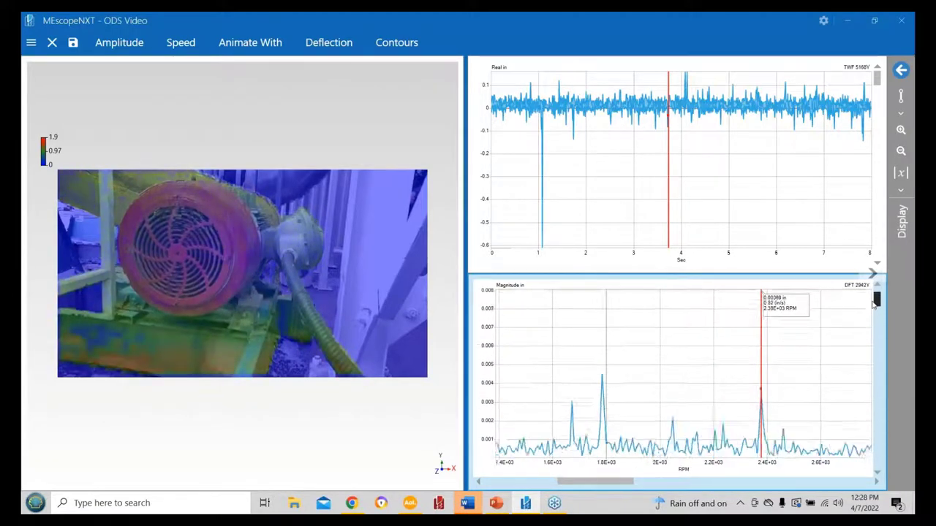
{"action": "left_click_drag", "start_coordinate": [875, 313], "coordinate": [874, 297]}
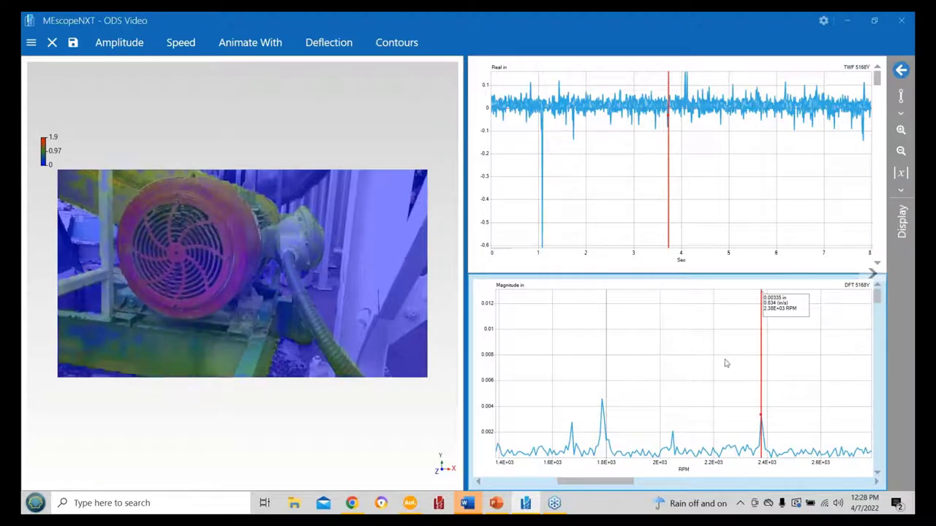
{"action": "left_click", "coordinate": [603, 419]}
{"action": "mouse_move", "coordinate": [554, 503]}
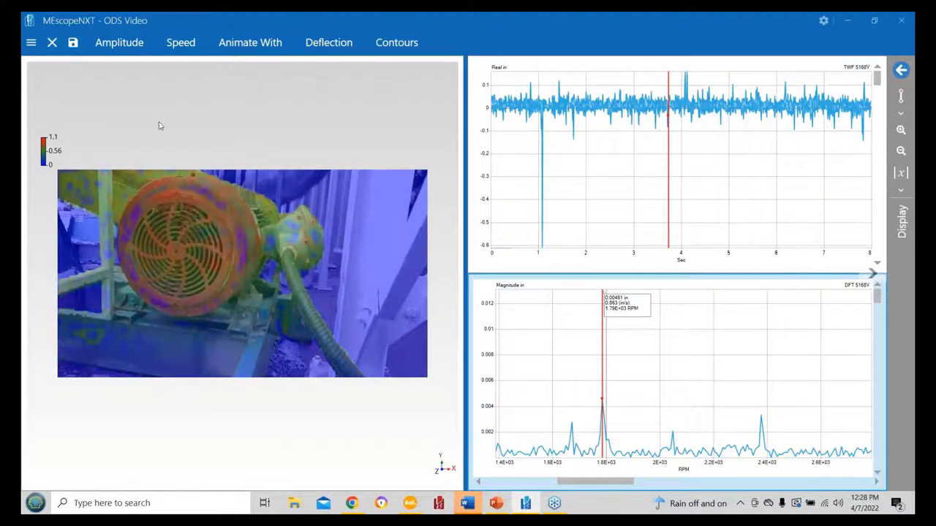
Launch the Orders Filter task from the hamburger menu's Tasks list.
{"action": "left_click", "coordinate": [31, 44]}
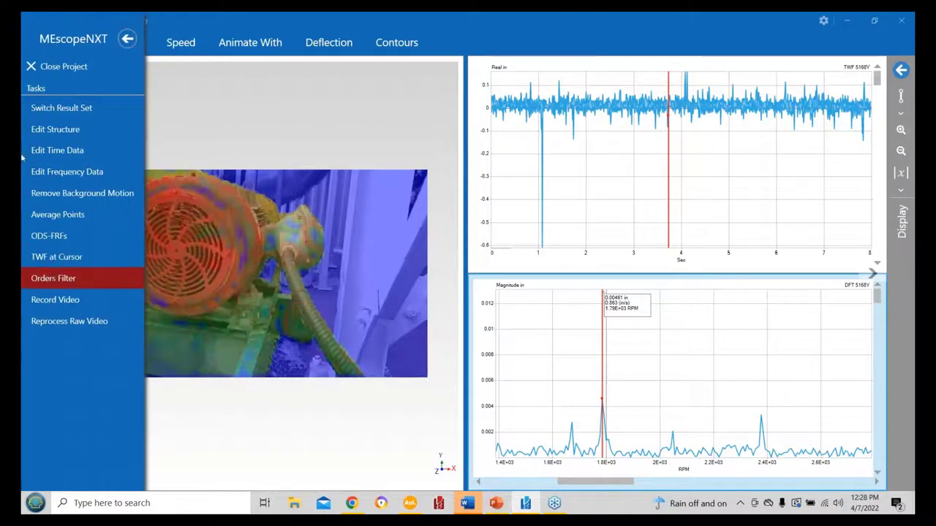
{"action": "left_click", "coordinate": [44, 279]}
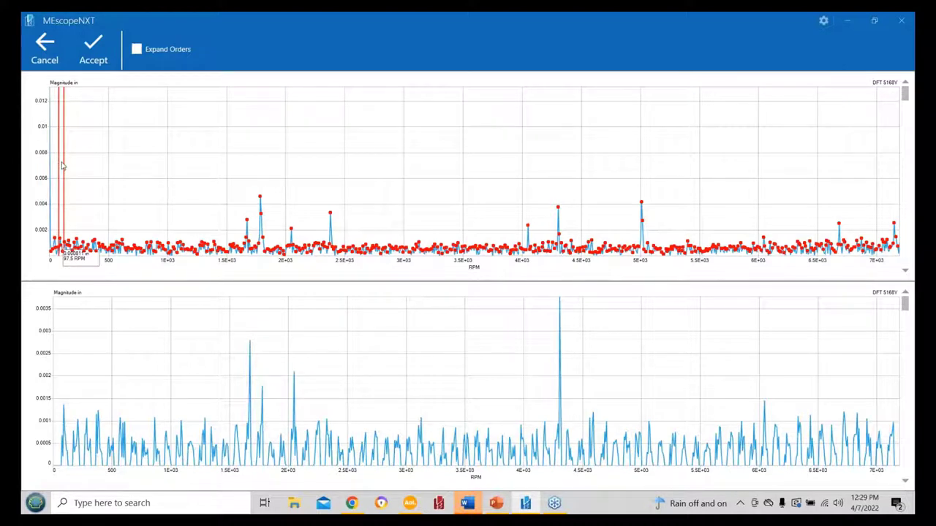
Drag the red order cursor to 1.79E+03 RPM, then shift it onto the 1.67E+03 RPM peak.
{"action": "left_click_drag", "start_coordinate": [62, 166], "coordinate": [260, 192]}
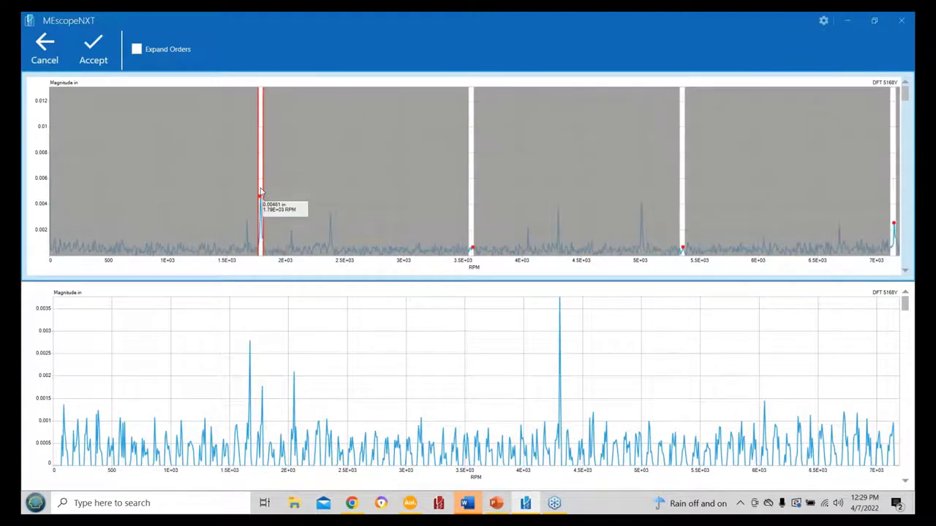
{"action": "left_click_drag", "start_coordinate": [261, 192], "coordinate": [260, 193]}
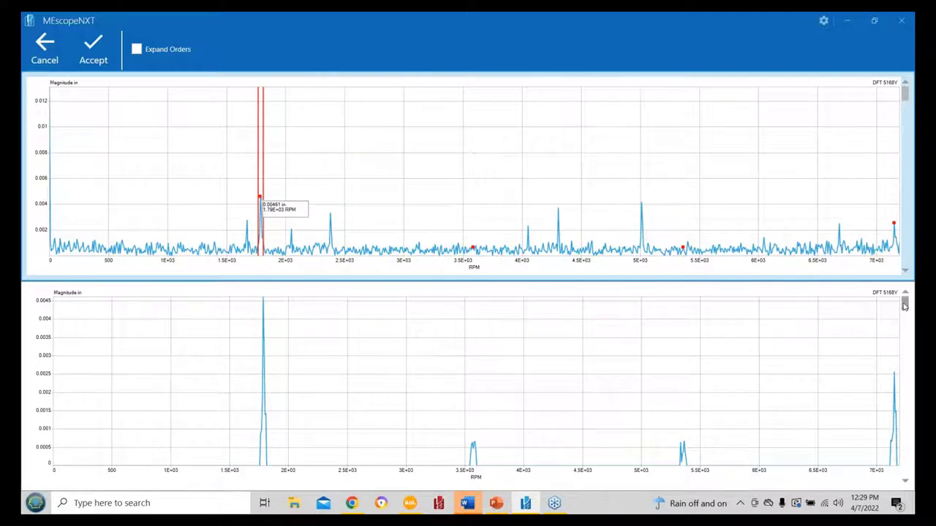
{"action": "mouse_move", "coordinate": [905, 303]}
{"action": "left_mouse_down"}
{"action": "mouse_move", "coordinate": [904, 319]}
{"action": "mouse_move", "coordinate": [905, 305]}
{"action": "left_mouse_up"}
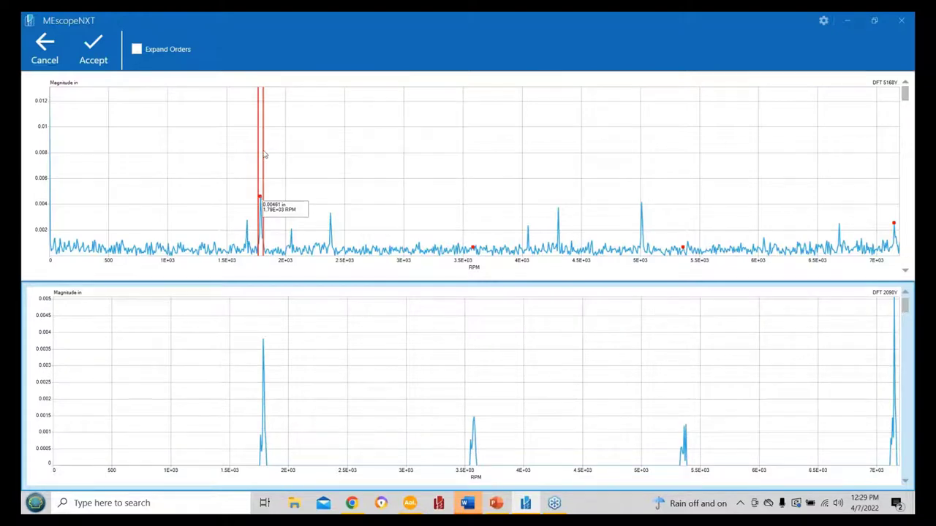
{"action": "mouse_move", "coordinate": [262, 153]}
{"action": "left_mouse_down"}
{"action": "mouse_move", "coordinate": [285, 157]}
{"action": "mouse_move", "coordinate": [248, 154]}
{"action": "left_mouse_up"}
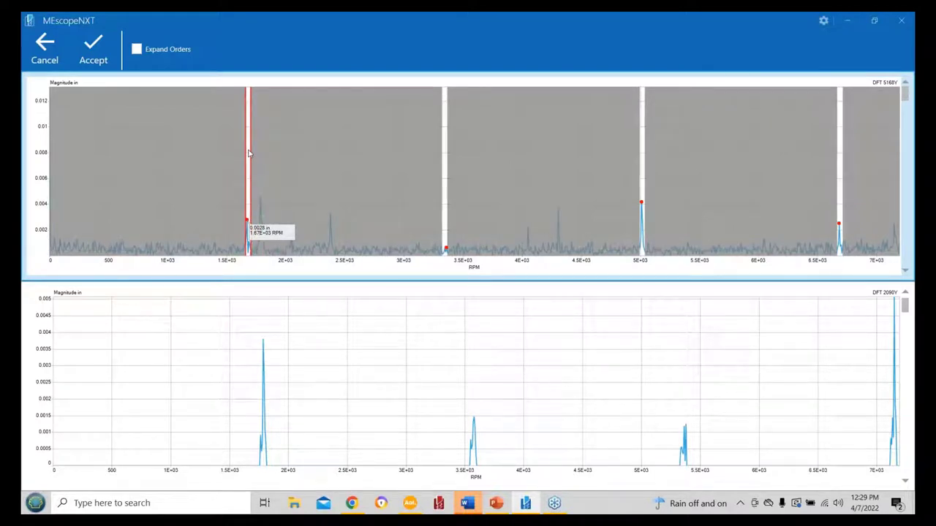
{"action": "left_click_drag", "start_coordinate": [249, 153], "coordinate": [249, 154]}
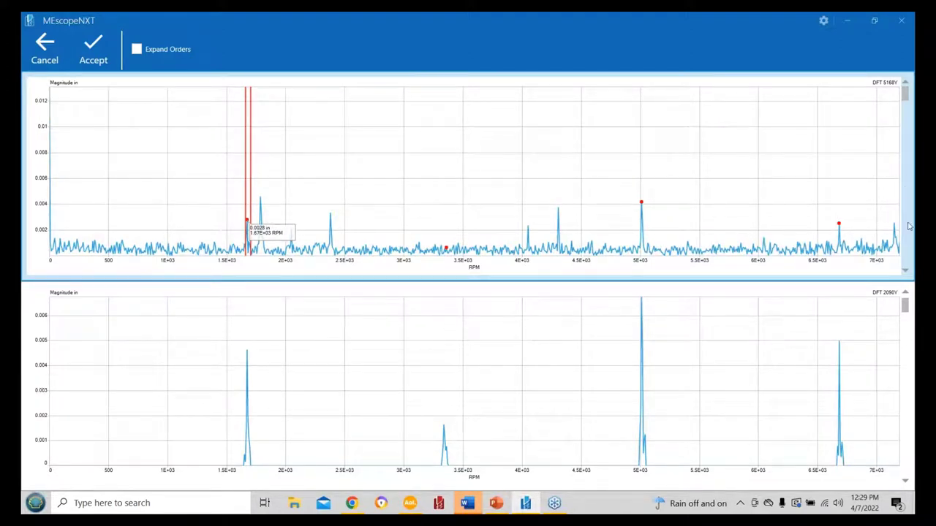
Scroll to DFT Envelope and collapse the band edges onto the 1.67E+03 RPM peak.
{"action": "scroll", "coordinate": [908, 238], "scroll_direction": "down", "scroll_amount": 4}
{"action": "scroll", "coordinate": [908, 238], "scroll_direction": "down", "scroll_amount": 1}
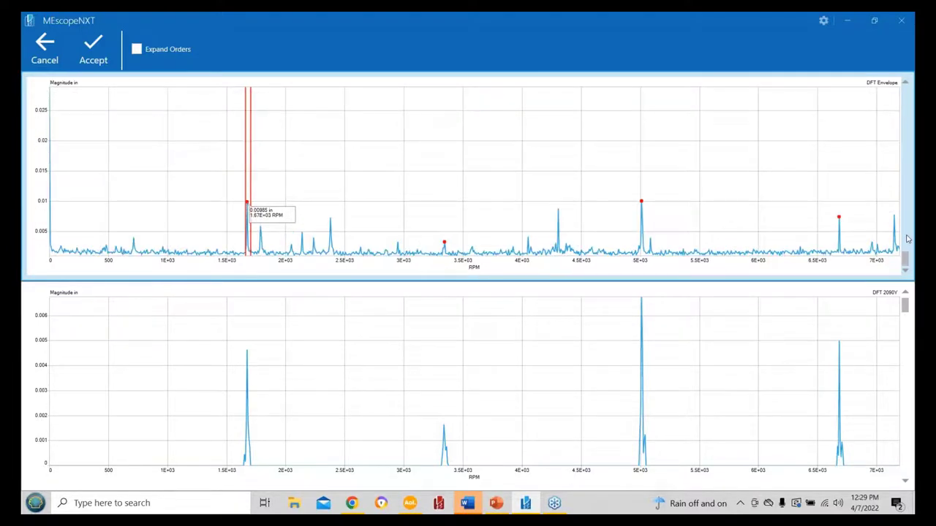
{"action": "left_click", "coordinate": [134, 251]}
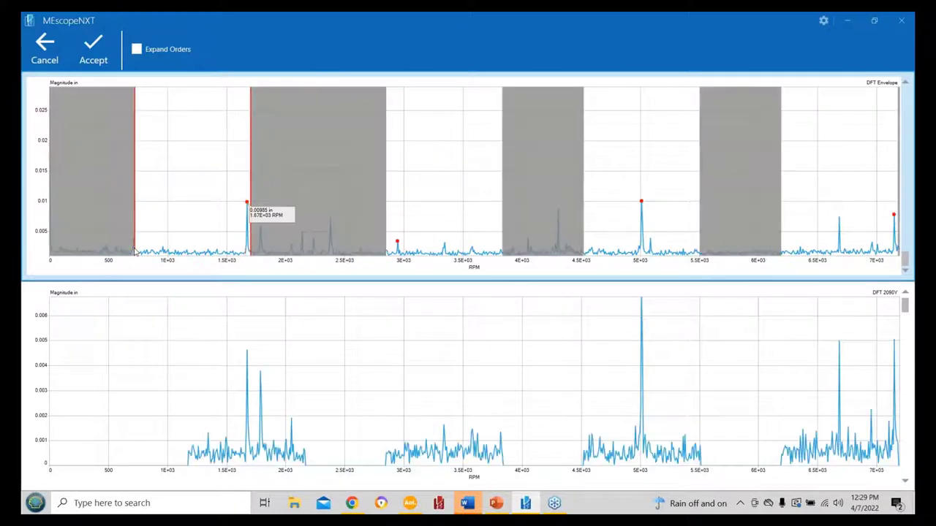
{"action": "left_click_drag", "start_coordinate": [149, 154], "coordinate": [188, 161]}
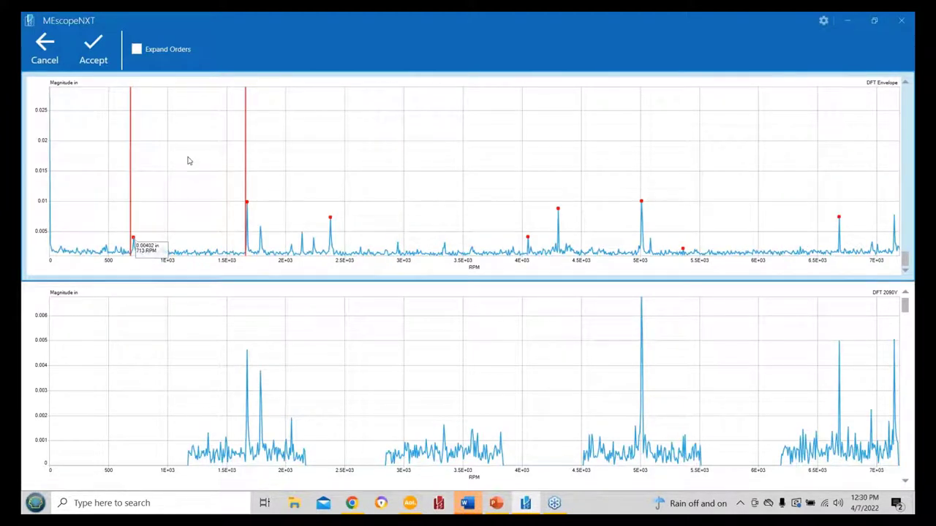
{"action": "left_click_drag", "start_coordinate": [246, 201], "coordinate": [139, 204]}
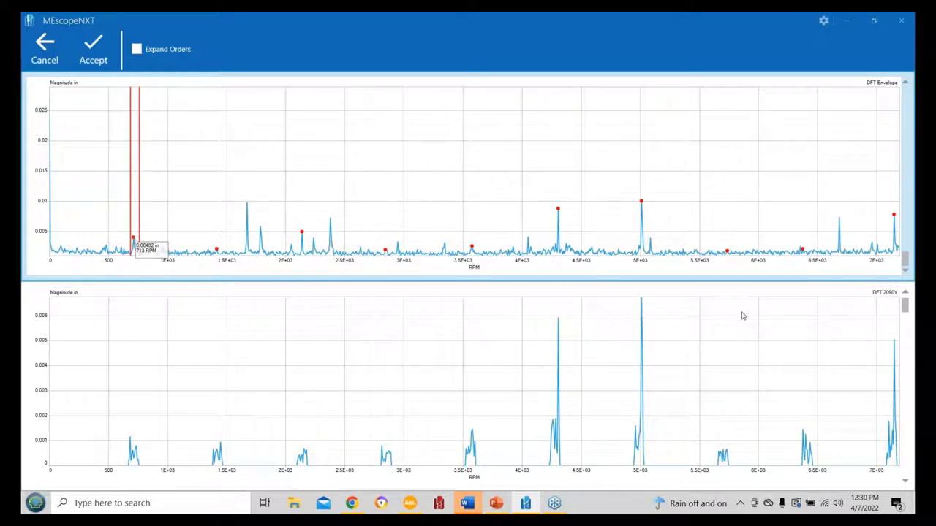
{"action": "left_click", "coordinate": [249, 236]}
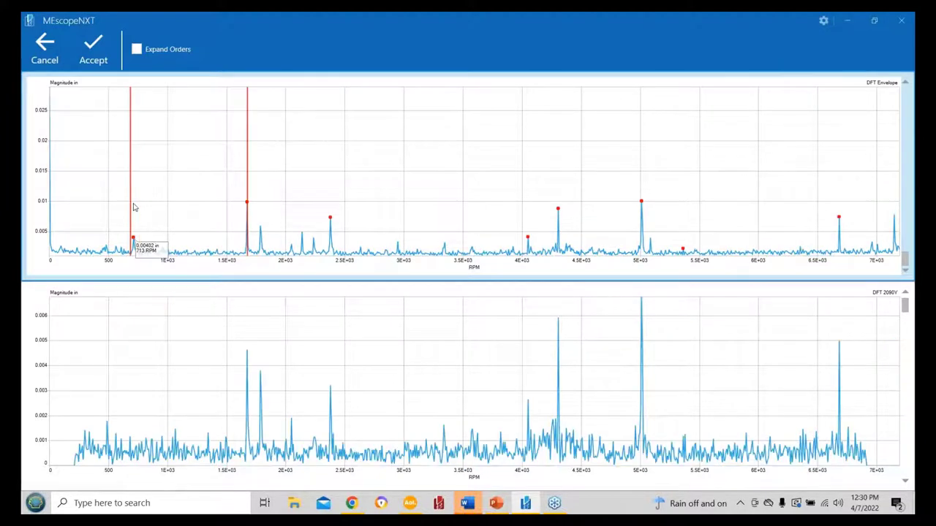
{"action": "left_click", "coordinate": [250, 212]}
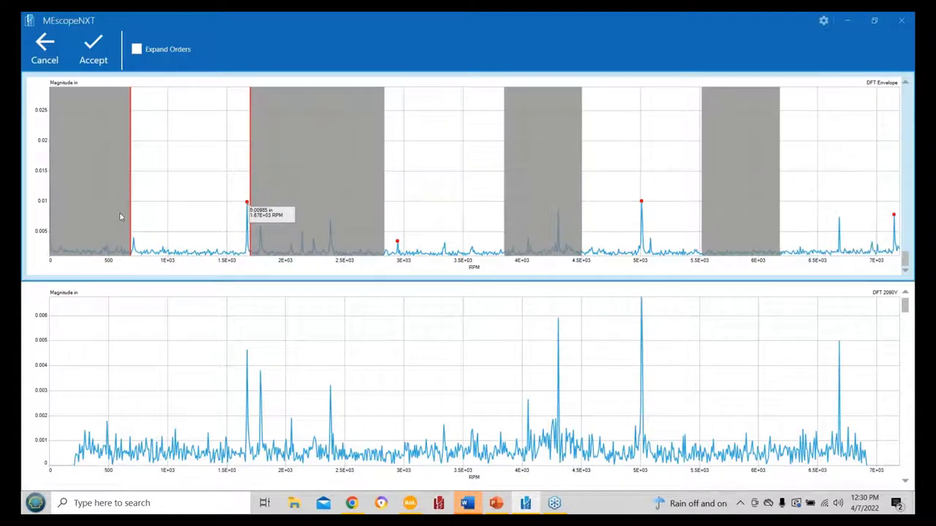
{"action": "left_click_drag", "start_coordinate": [129, 215], "coordinate": [247, 213]}
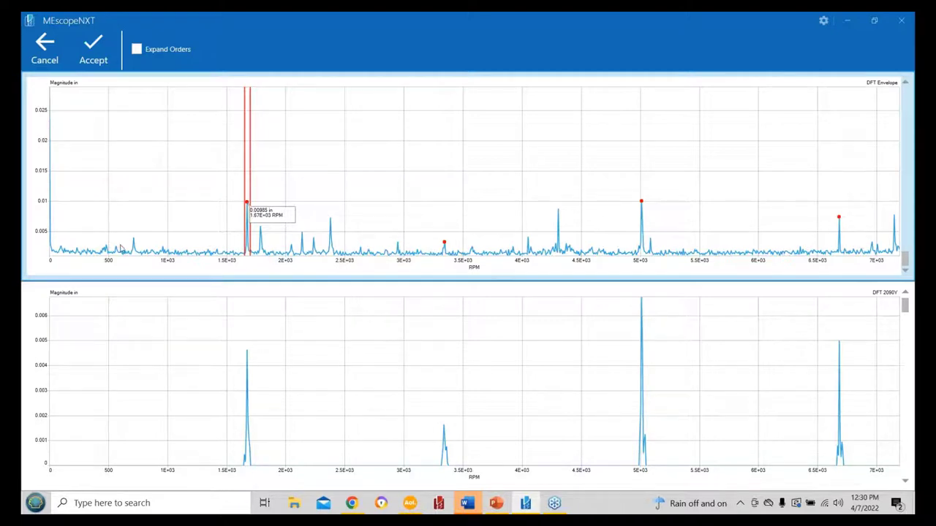
Enable Expand Orders and move the order cursor to 1.79E+03 RPM, showing harmonics to about 1.43E+04 RPM.
{"action": "left_click", "coordinate": [137, 49]}
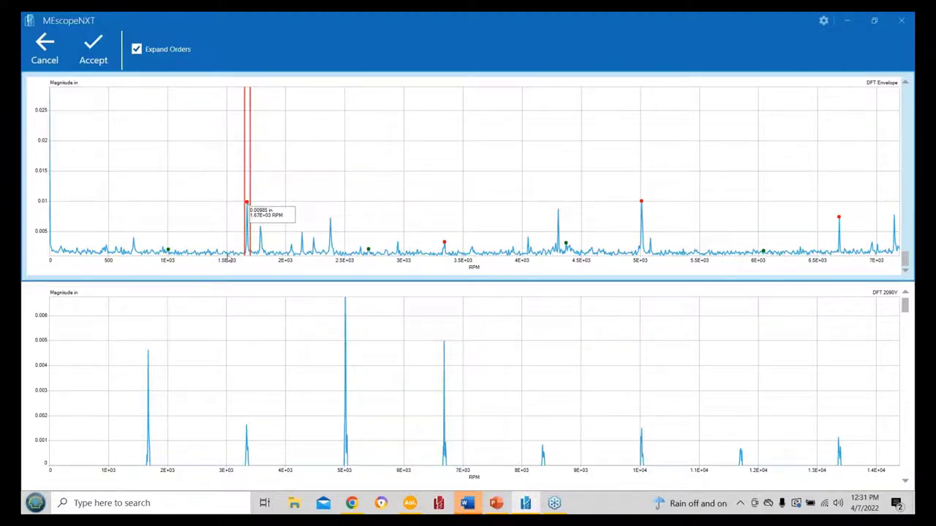
{"action": "left_click_drag", "start_coordinate": [249, 159], "coordinate": [261, 160]}
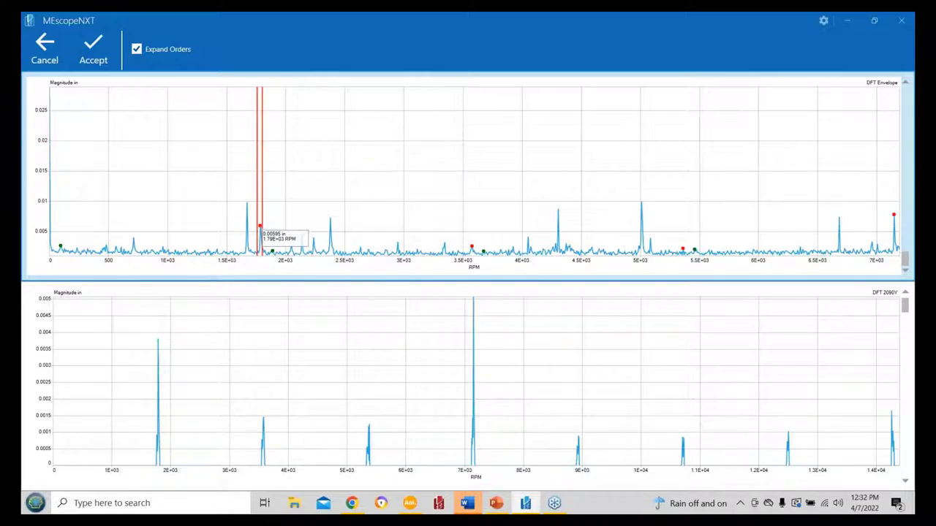
Accept the order filter, restore the ODS Video window down, and open its Display panel.
{"action": "mouse_move", "coordinate": [525, 503]}
{"action": "left_click", "coordinate": [93, 50]}
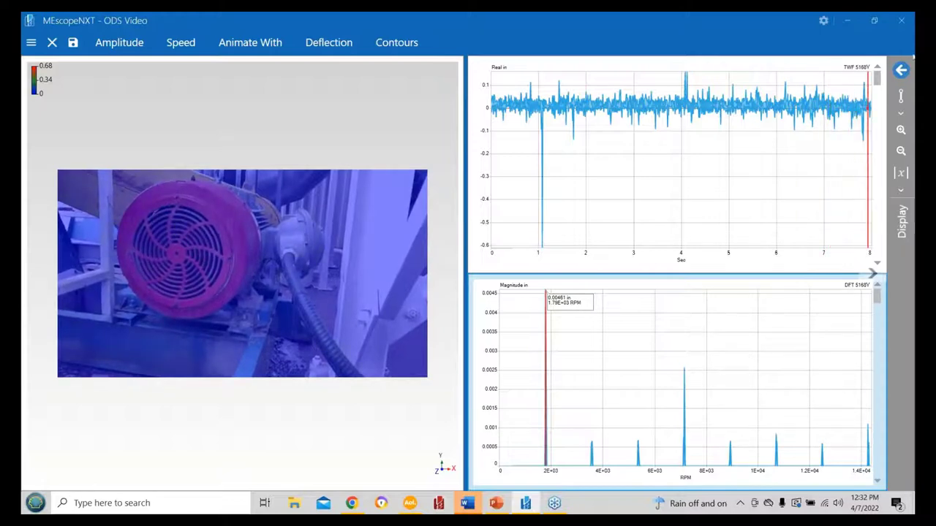
{"action": "left_click", "coordinate": [874, 20]}
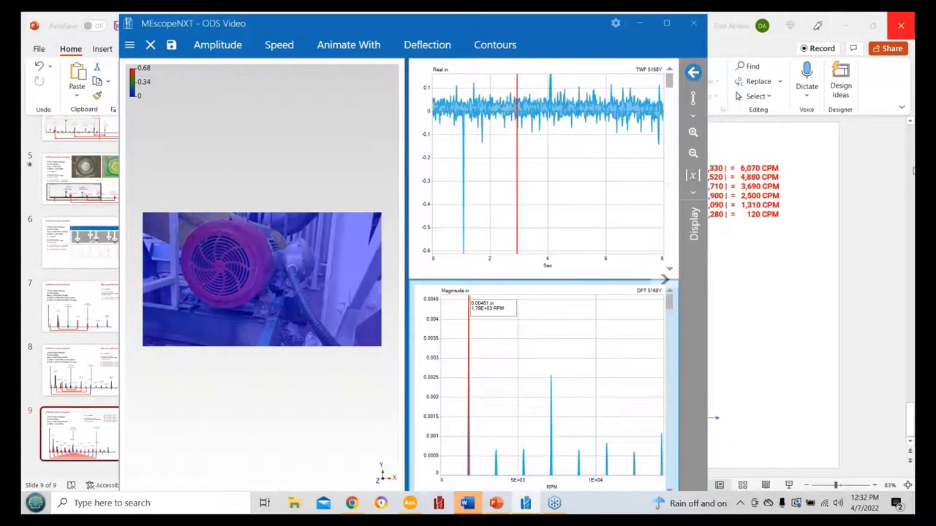
{"action": "left_click", "coordinate": [693, 74]}
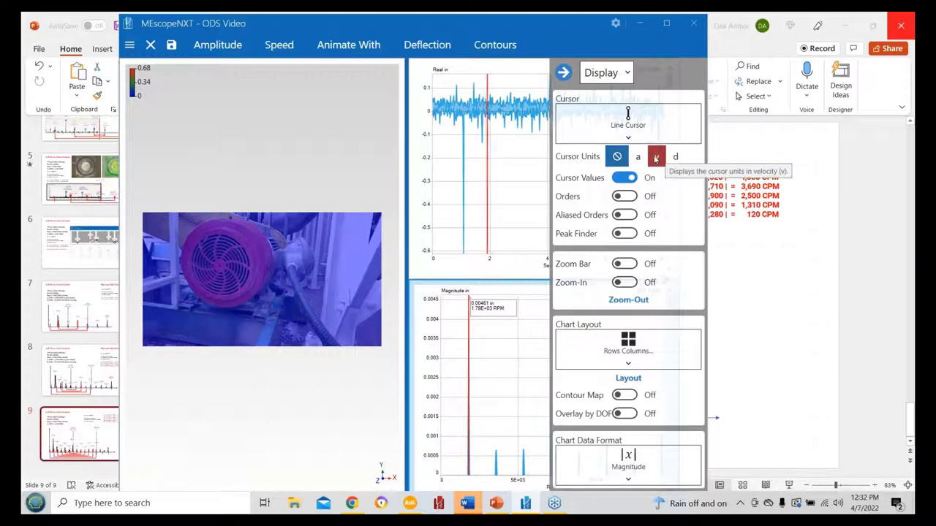
Set cursor units to velocity and zoom the spectrum to about 1.2E3–7.9E3 RPM.
{"action": "left_click", "coordinate": [655, 157]}
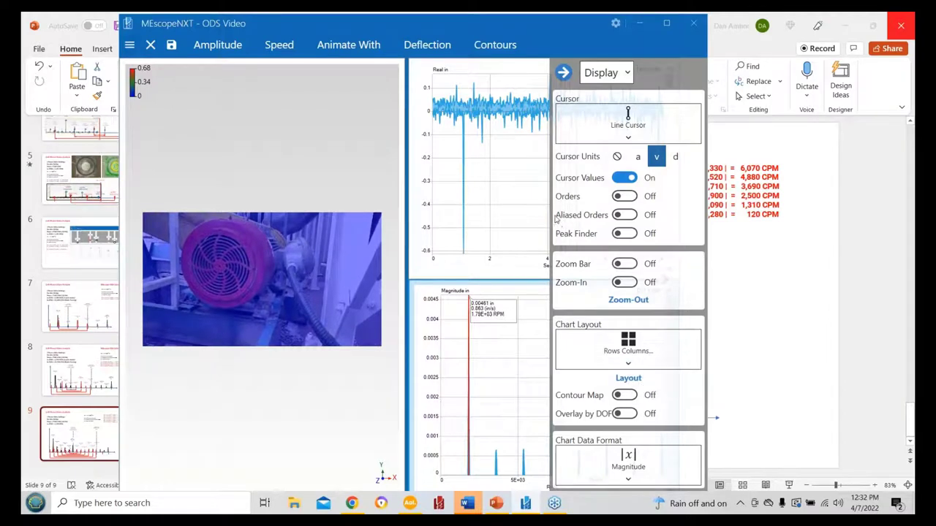
{"action": "left_click", "coordinate": [563, 72]}
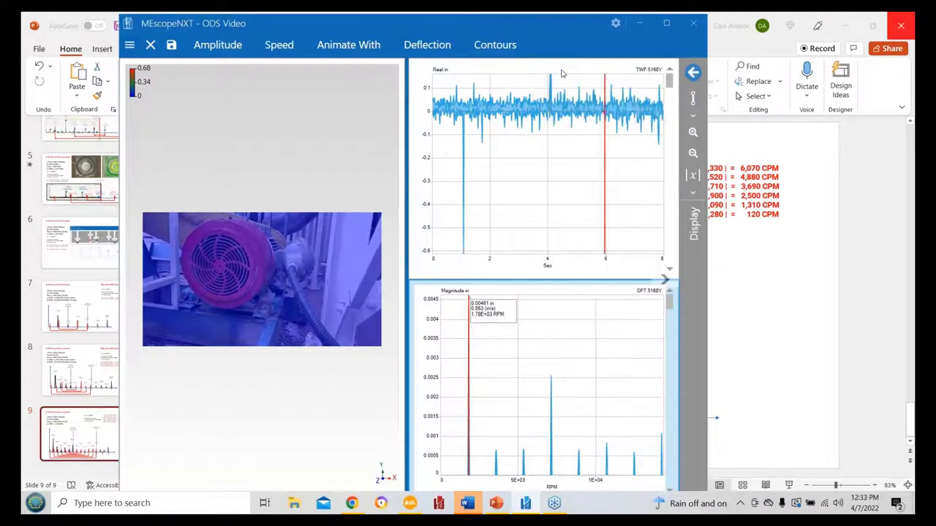
{"action": "left_click", "coordinate": [693, 133]}
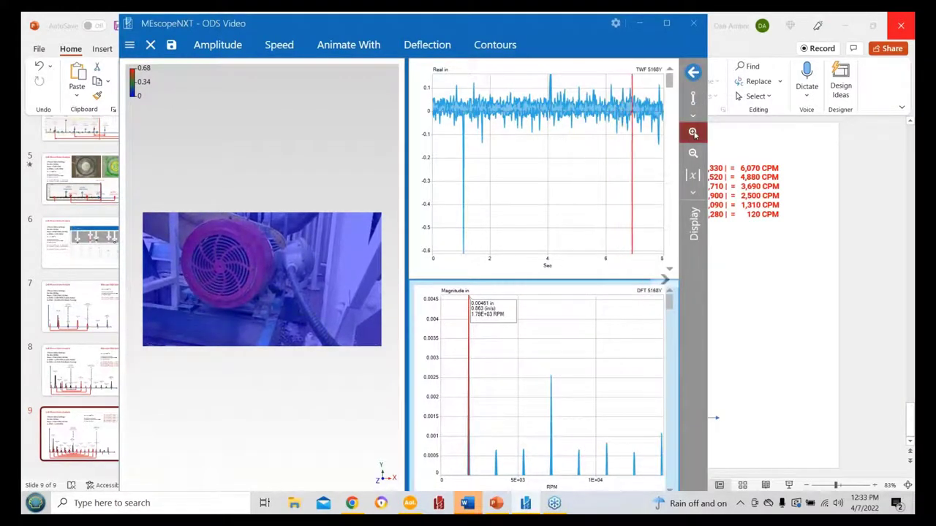
{"action": "left_click_drag", "start_coordinate": [456, 416], "coordinate": [563, 421]}
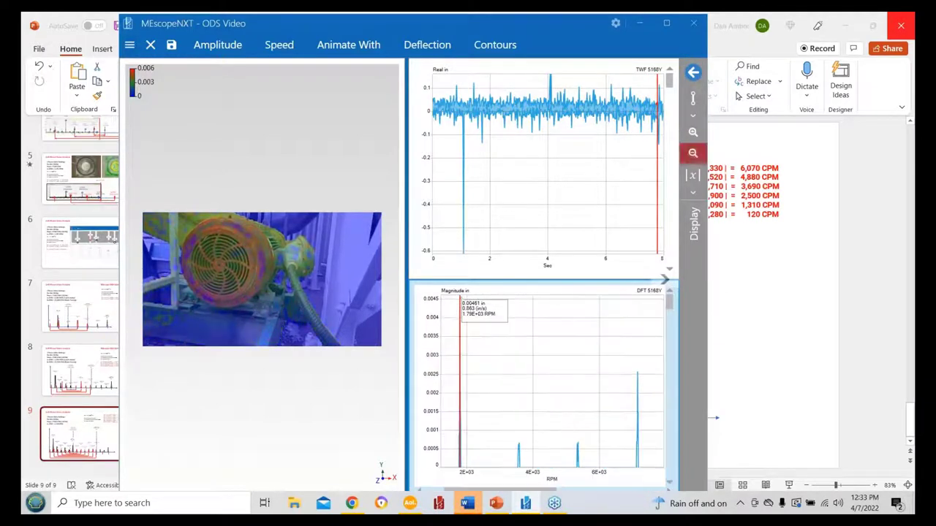
Zoom the spectrum further into the low-RPM peaks around 1.79E+03 RPM.
{"action": "left_click", "coordinate": [666, 23]}
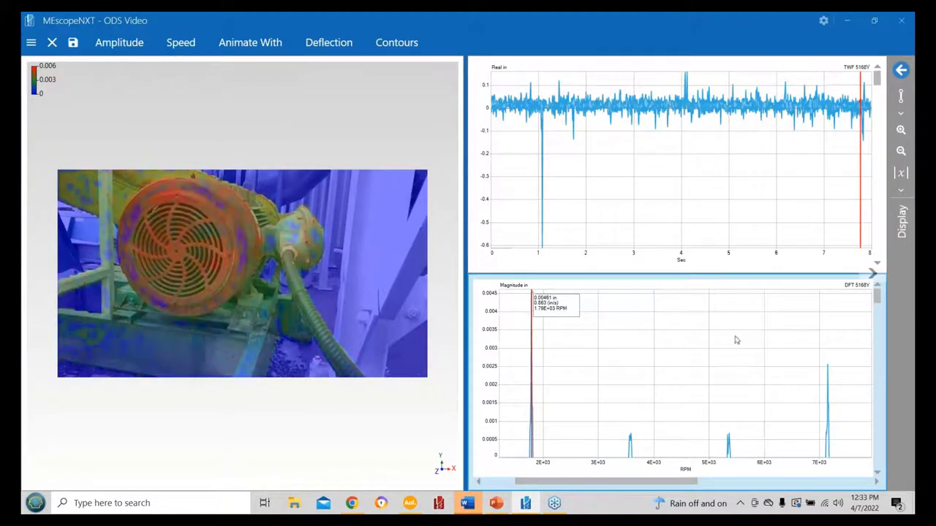
{"action": "left_click", "coordinate": [874, 20]}
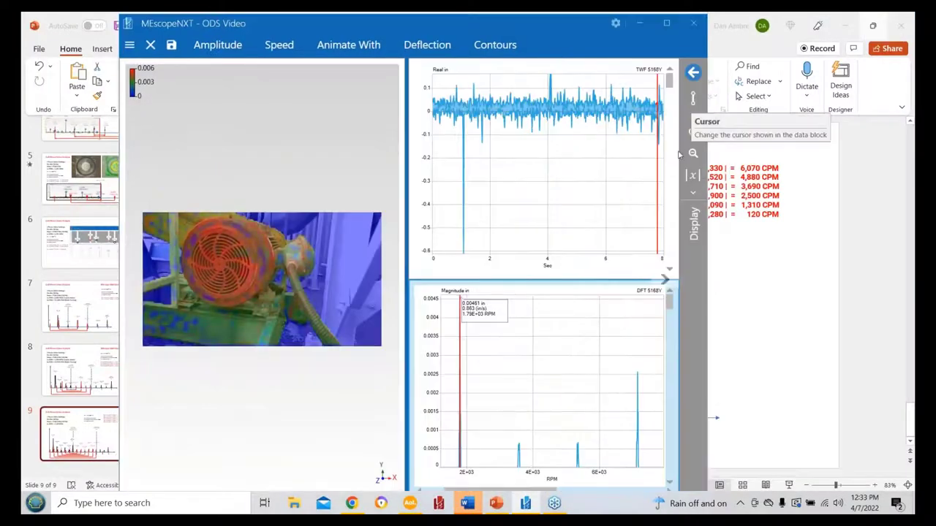
{"action": "left_click", "coordinate": [693, 132]}
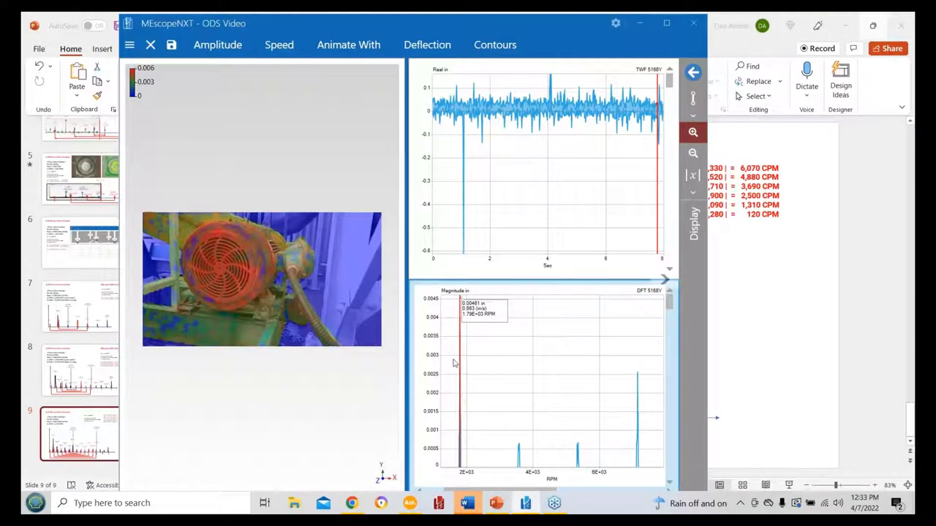
{"action": "left_click_drag", "start_coordinate": [466, 366], "coordinate": [529, 373]}
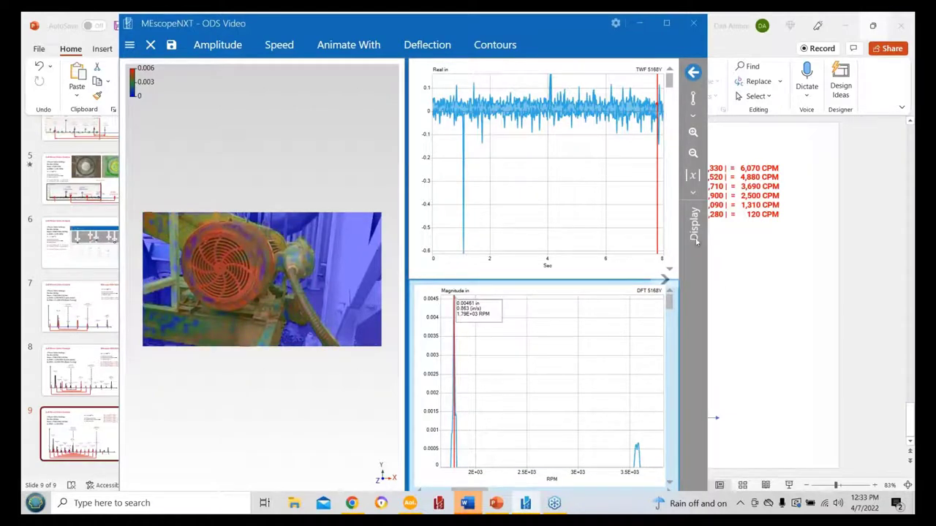
Maximize the ODS Video window and animate the ODS at the 3.58E+03 and 5.36E+03 RPM peaks.
{"action": "left_click", "coordinate": [666, 24]}
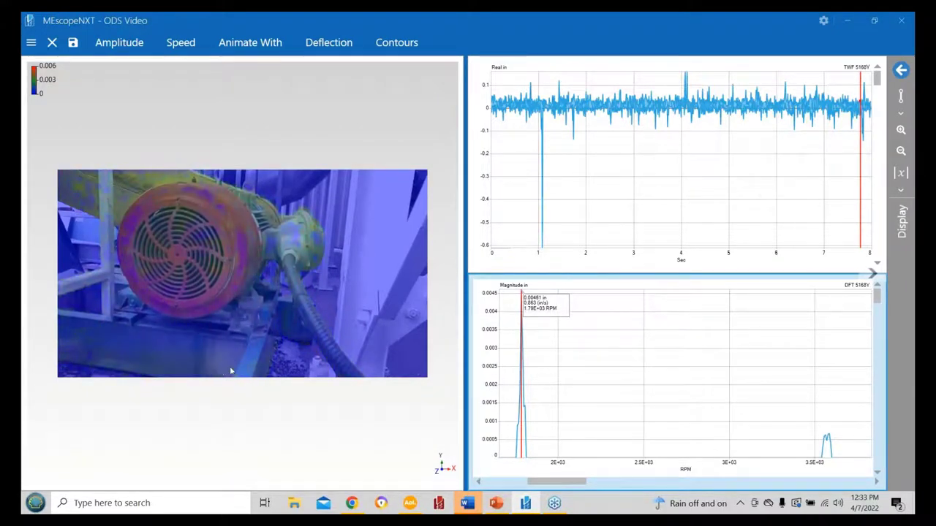
{"action": "left_click", "coordinate": [829, 442]}
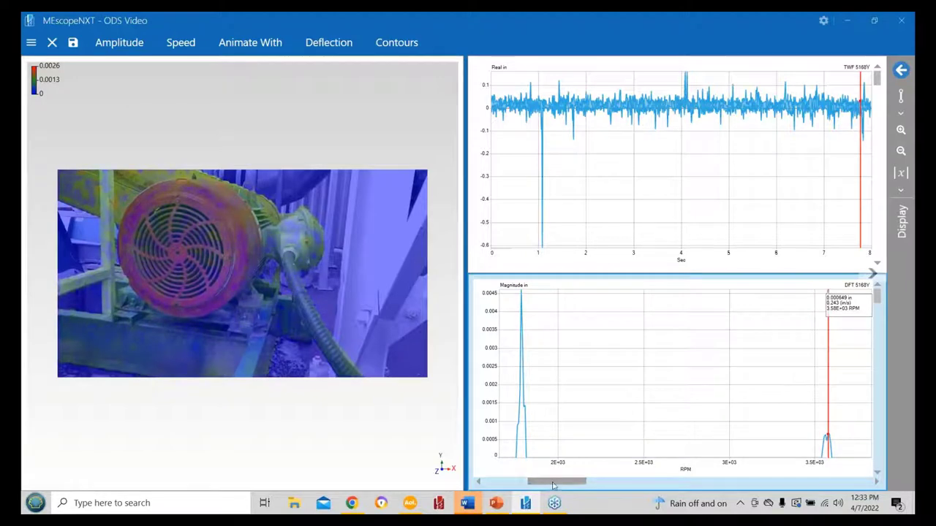
{"action": "left_click_drag", "start_coordinate": [555, 484], "coordinate": [620, 487]}
{"action": "left_click", "coordinate": [734, 453]}
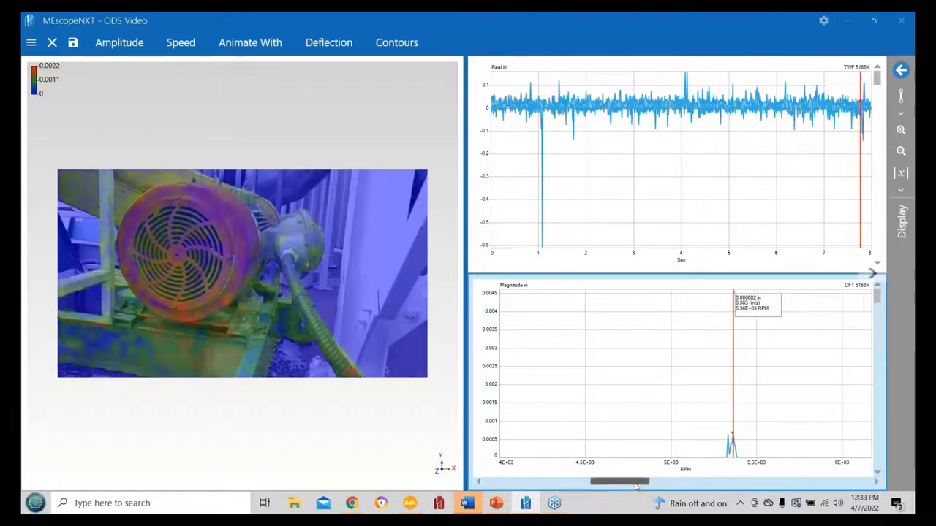
Animate the ODS at the 7.15E+03 and 1.07E+04 RPM peaks, then return to 1.79E+03 RPM.
{"action": "left_click_drag", "start_coordinate": [635, 487], "coordinate": [712, 494]}
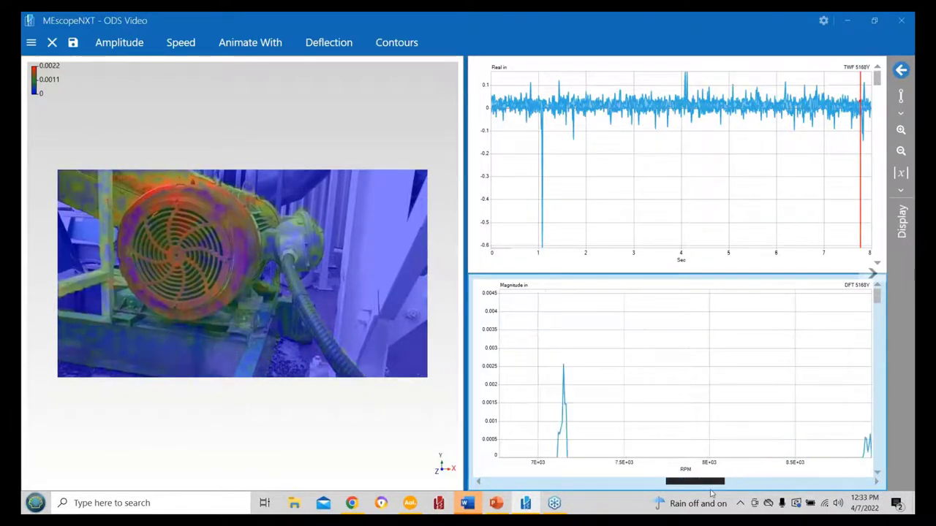
{"action": "left_click", "coordinate": [563, 392]}
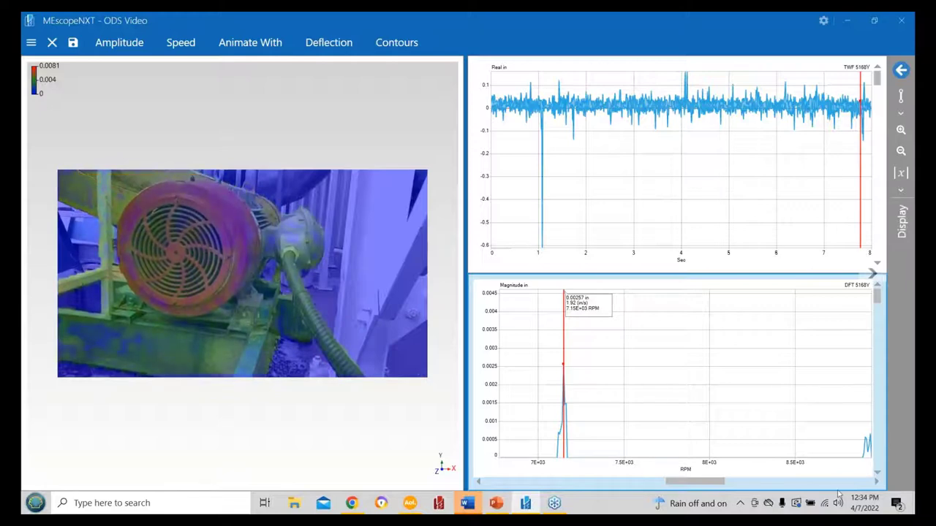
{"action": "left_click_drag", "start_coordinate": [695, 482], "coordinate": [754, 487]}
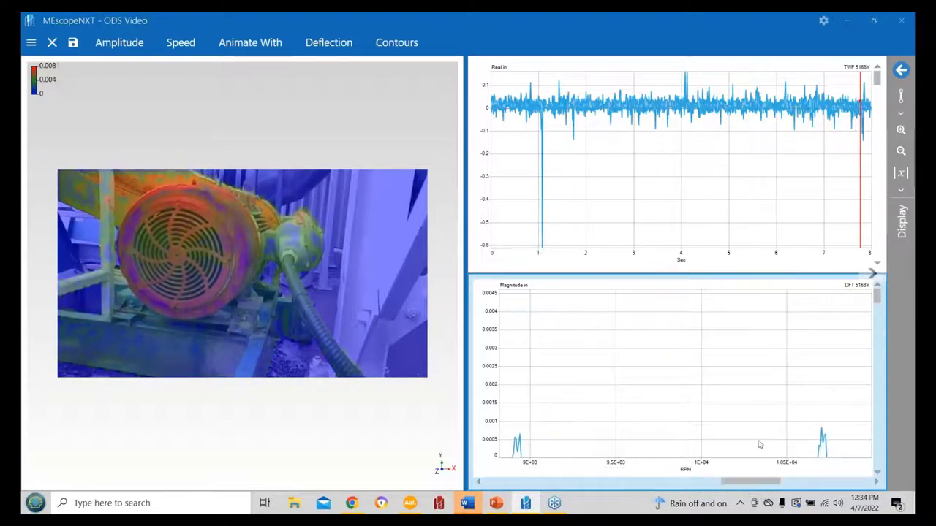
{"action": "left_click", "coordinate": [821, 443]}
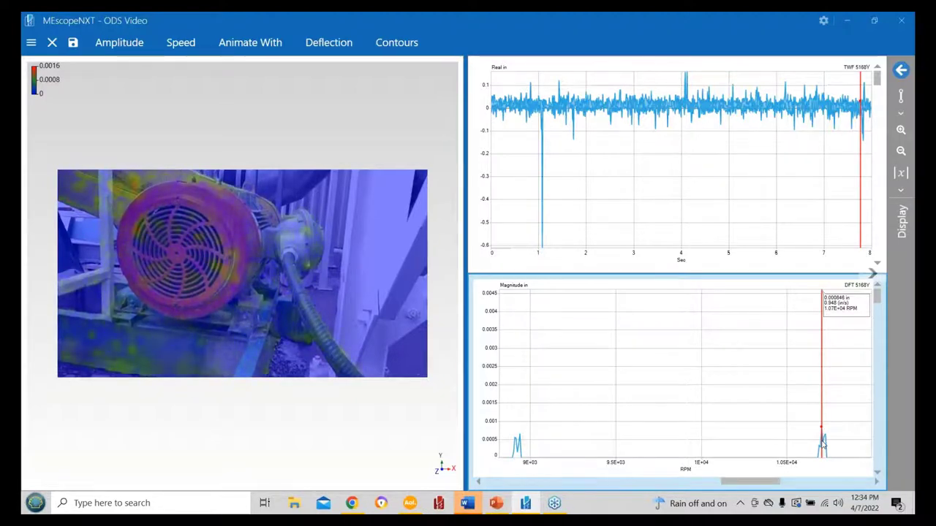
{"action": "left_click", "coordinate": [648, 479]}
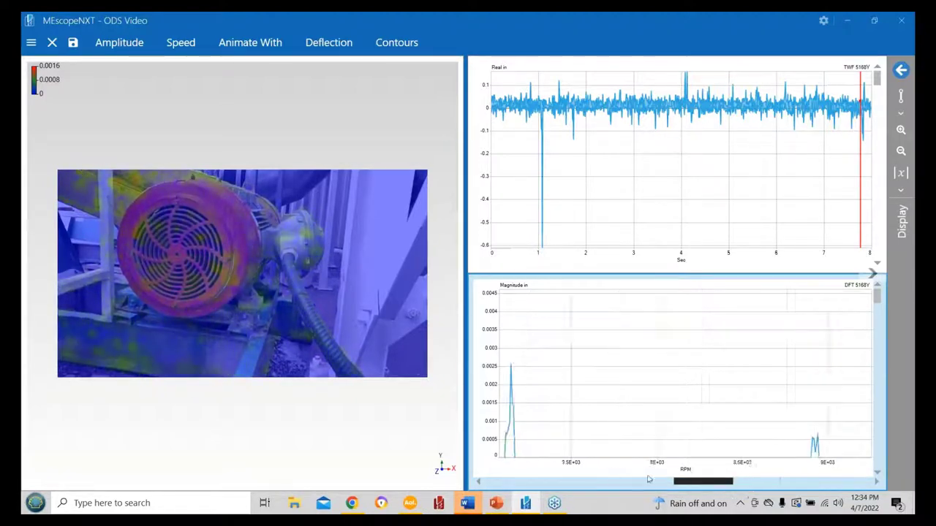
{"action": "left_click_drag", "start_coordinate": [648, 479], "coordinate": [514, 481]}
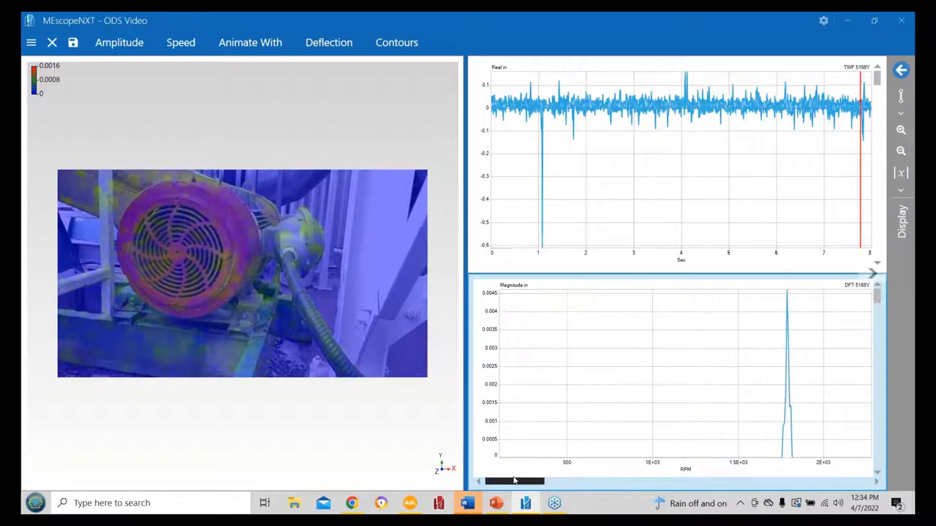
{"action": "left_click", "coordinate": [789, 408]}
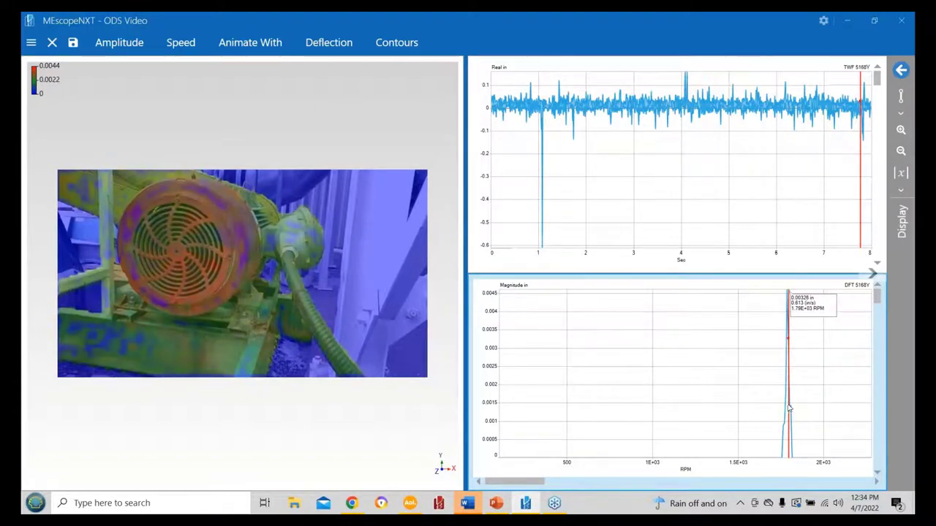
Open the contour colour editor and add entries until there are seven contour colours.
{"action": "left_click", "coordinate": [397, 44]}
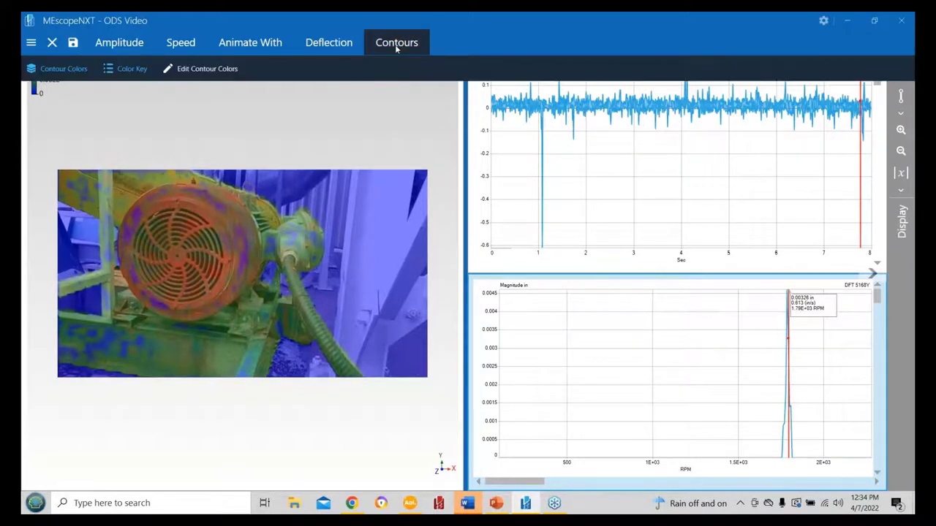
{"action": "left_click", "coordinate": [205, 70]}
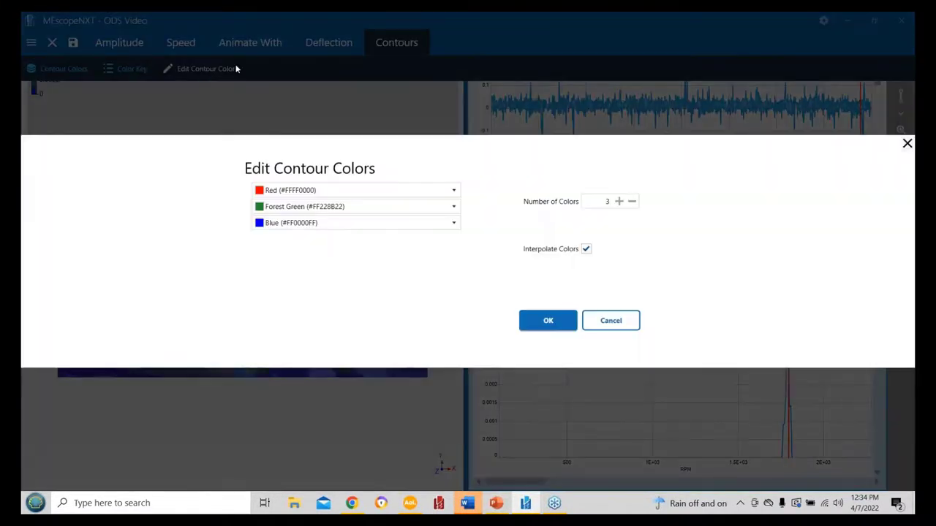
{"action": "left_click", "coordinate": [619, 202]}
{"action": "left_click", "coordinate": [618, 202]}
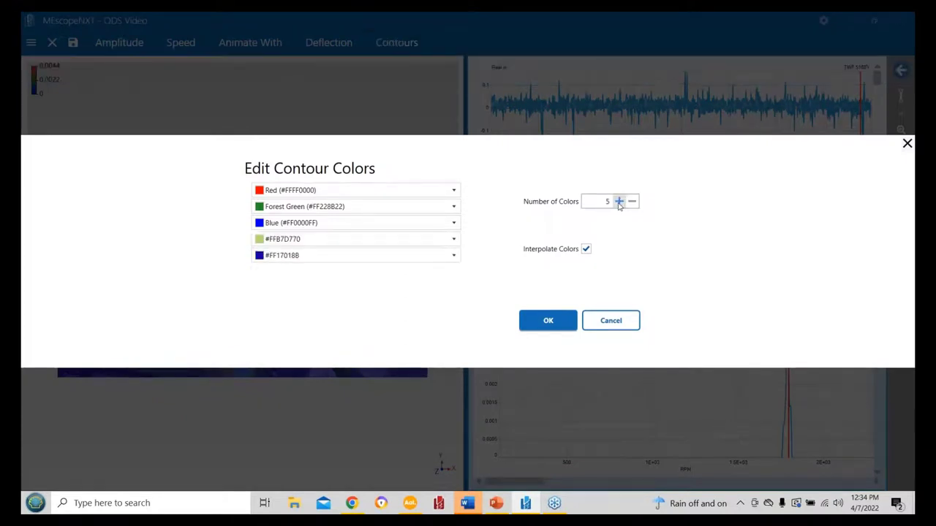
{"action": "left_click", "coordinate": [618, 202]}
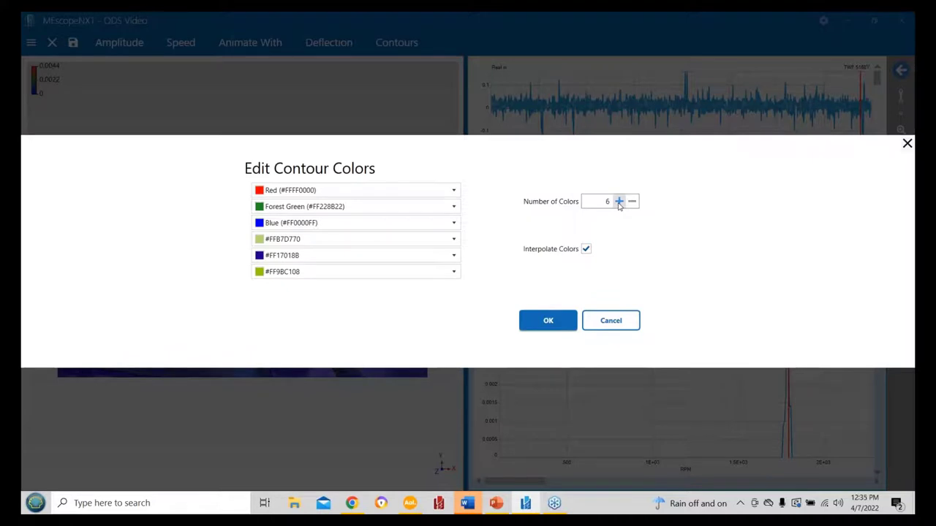
{"action": "left_click", "coordinate": [618, 202]}
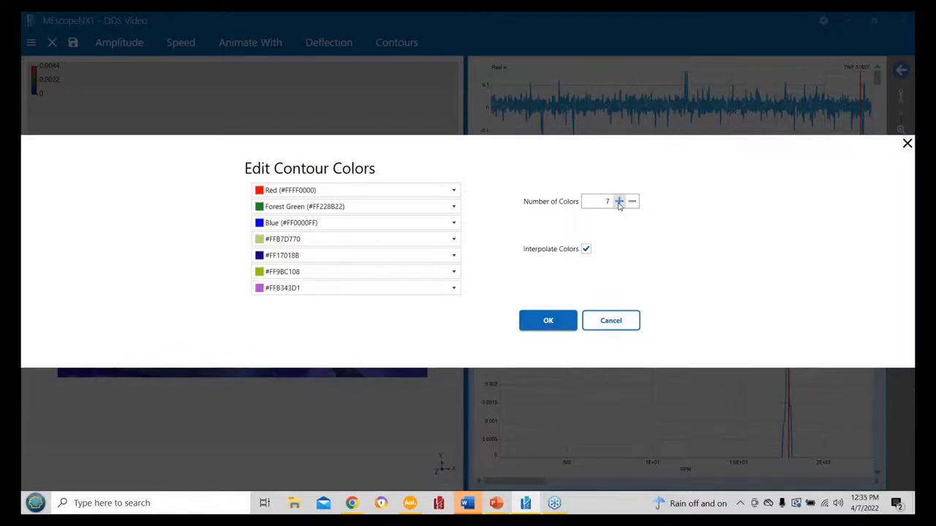
Set the second contour colour to red and the third and fourth to orange.
{"action": "left_click", "coordinate": [453, 207]}
{"action": "left_click", "coordinate": [345, 253]}
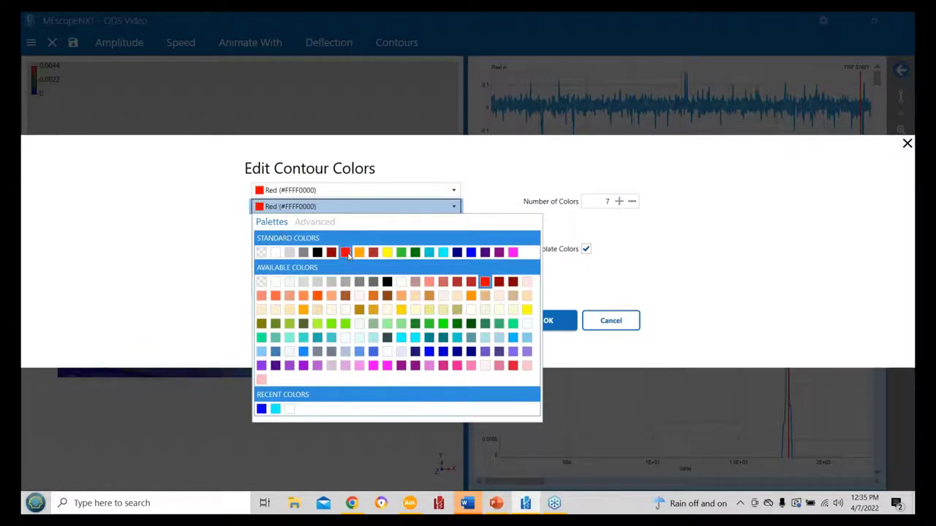
{"action": "left_click", "coordinate": [214, 218]}
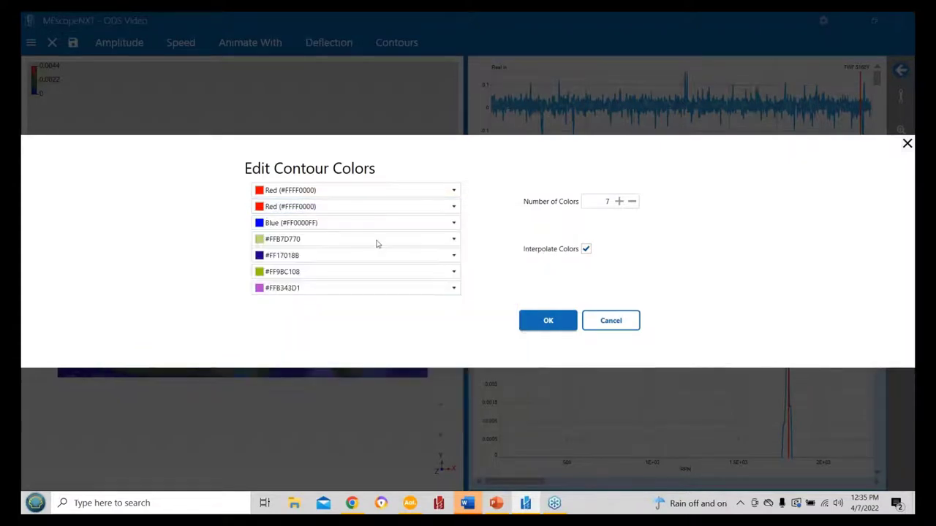
{"action": "left_click", "coordinate": [454, 224]}
{"action": "left_click", "coordinate": [359, 269]}
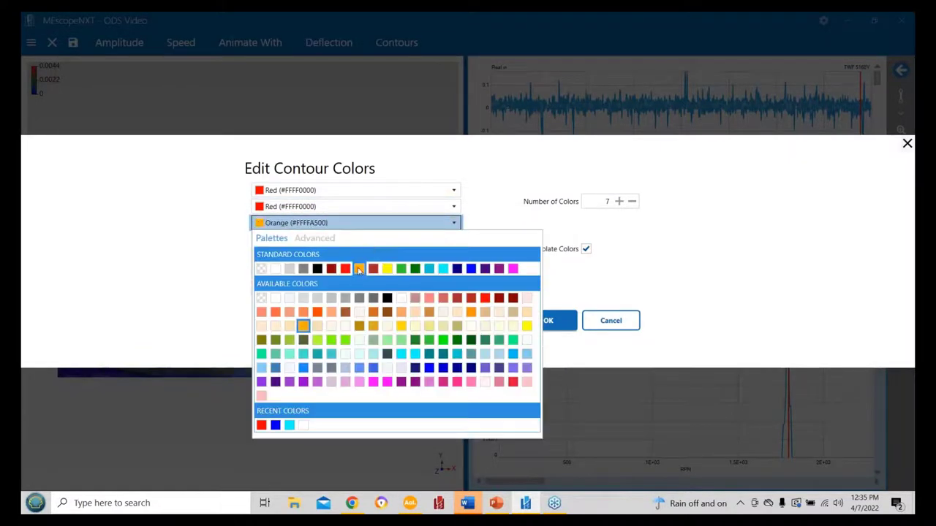
{"action": "left_click", "coordinate": [231, 267]}
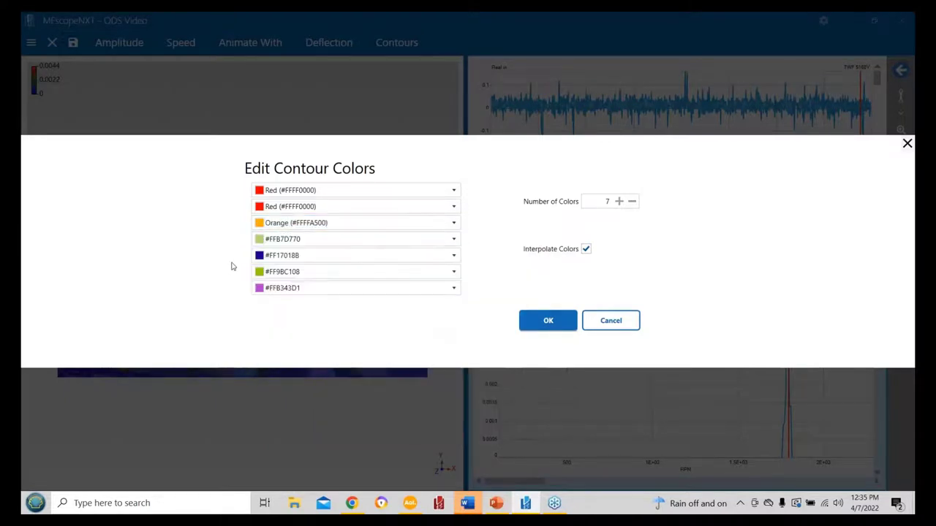
{"action": "left_click", "coordinate": [454, 239]}
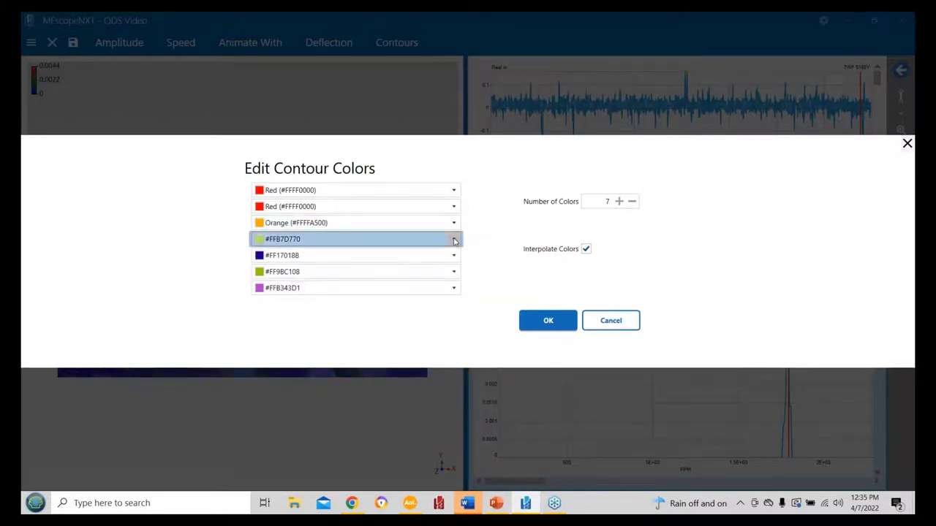
{"action": "left_click", "coordinate": [260, 245]}
{"action": "left_click", "coordinate": [454, 239]}
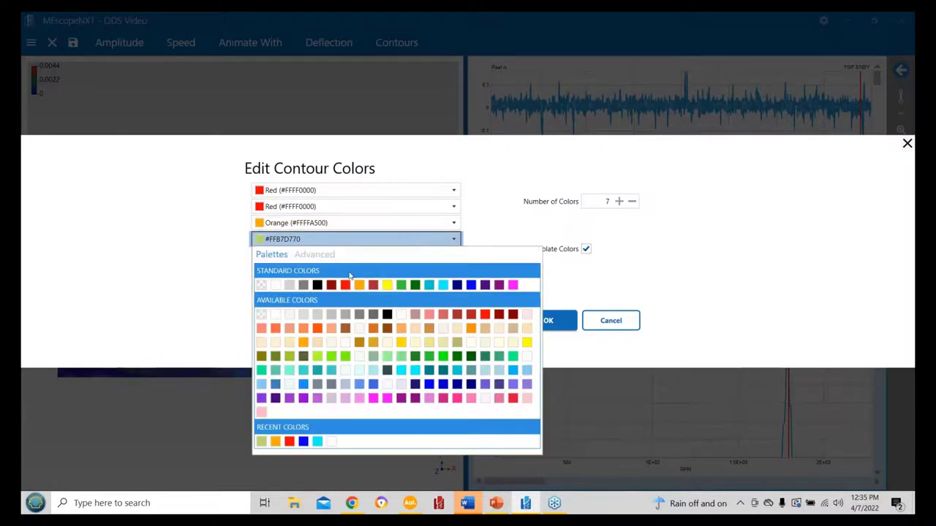
{"action": "left_click", "coordinate": [359, 285]}
{"action": "left_click", "coordinate": [188, 247]}
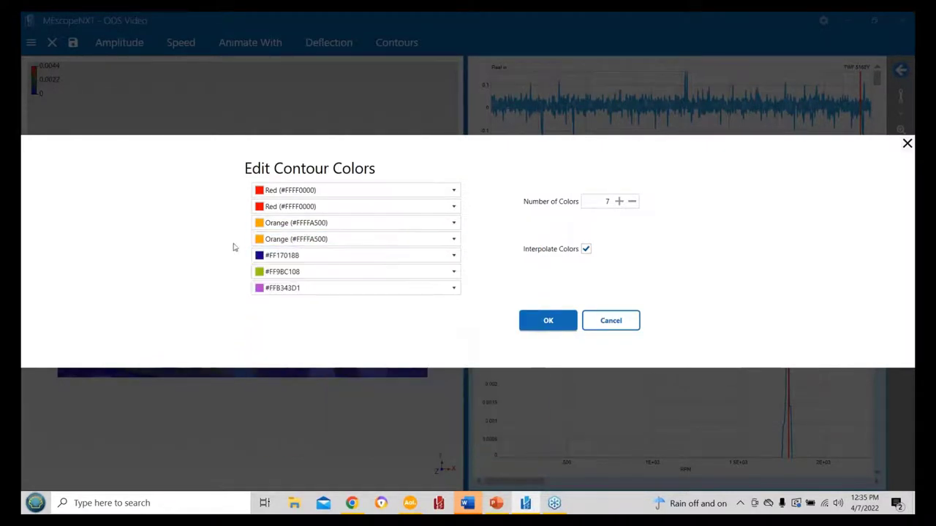
Set the fifth and sixth contour colours to yellow and the seventh to white, then apply.
{"action": "left_click", "coordinate": [454, 255]}
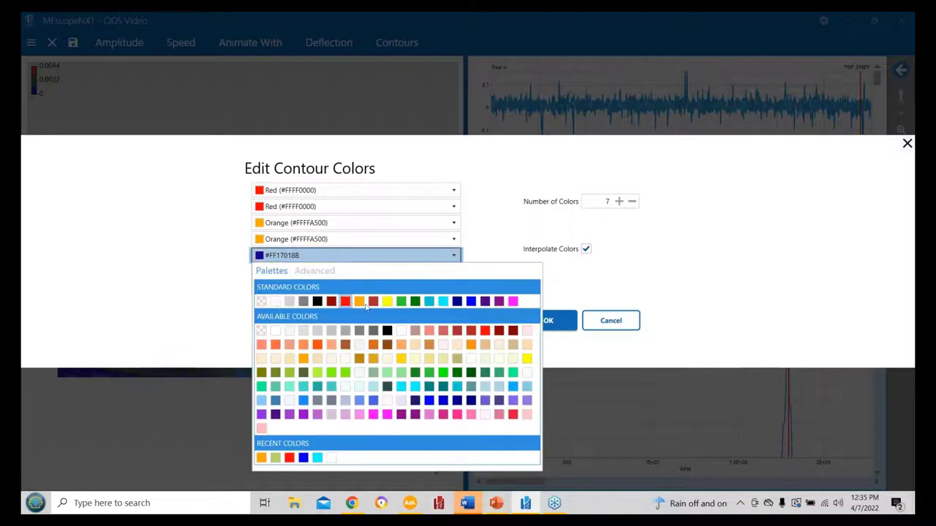
{"action": "left_click", "coordinate": [387, 301]}
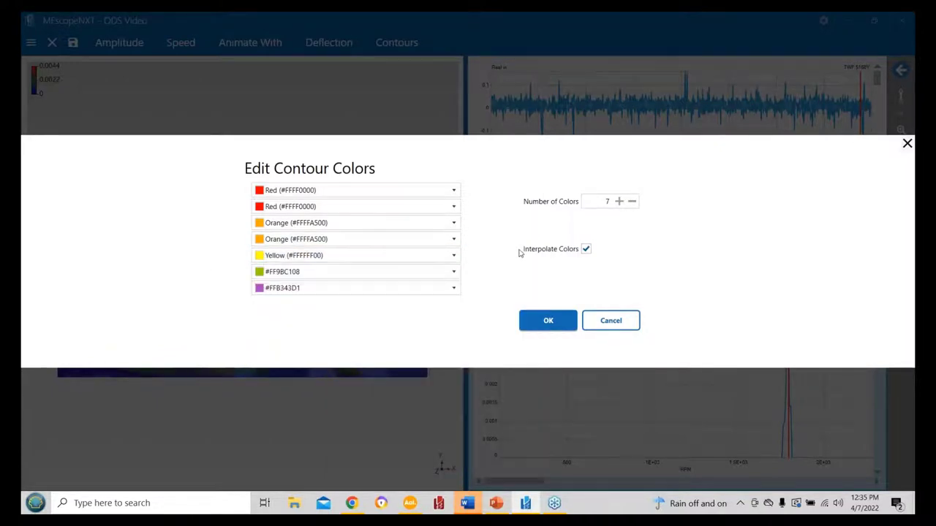
{"action": "left_click", "coordinate": [454, 271]}
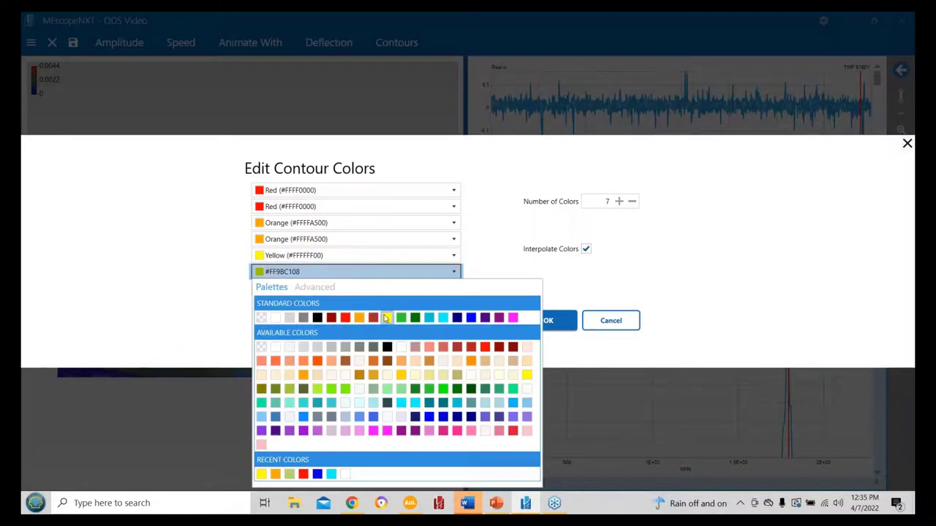
{"action": "left_click", "coordinate": [387, 318]}
{"action": "left_click", "coordinate": [122, 274]}
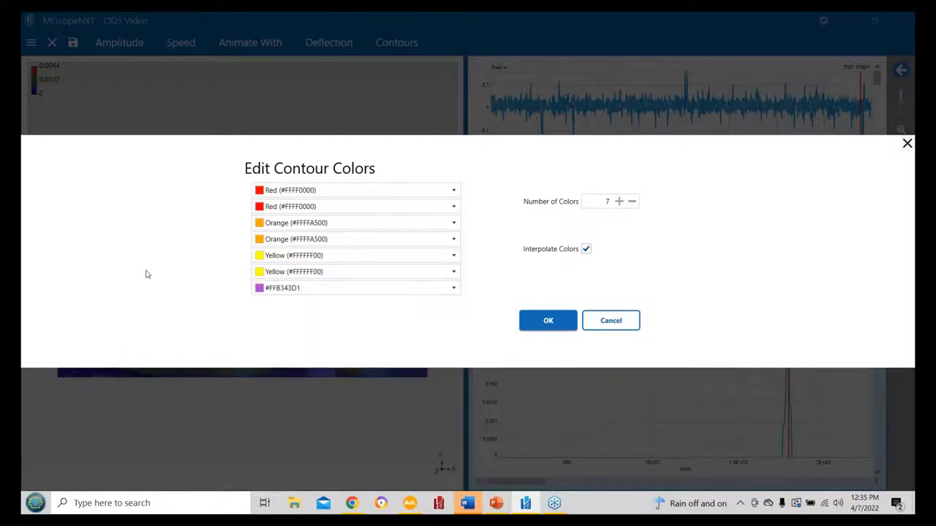
{"action": "left_click", "coordinate": [453, 290]}
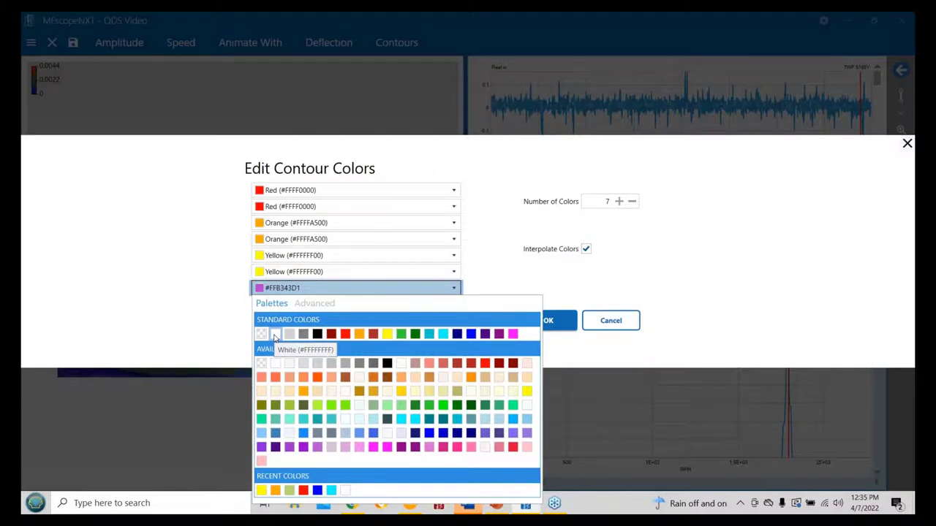
{"action": "left_click", "coordinate": [275, 334]}
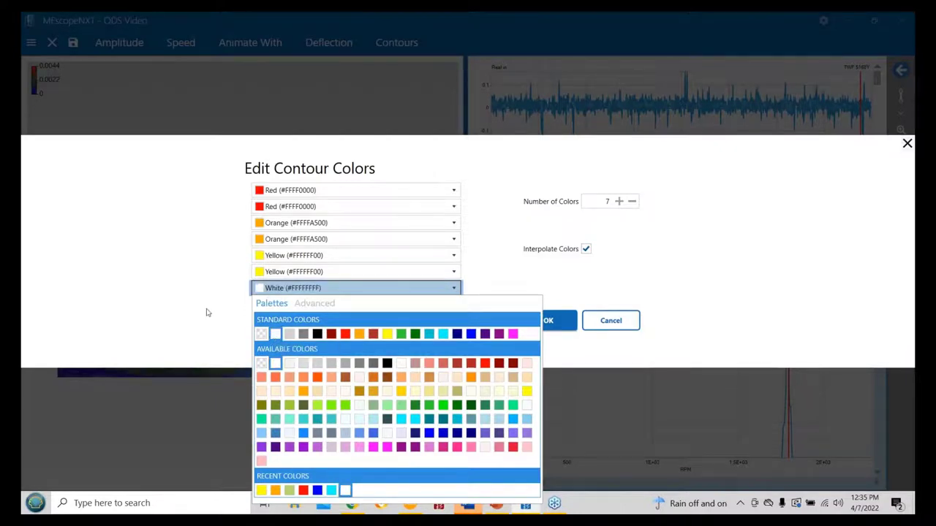
{"action": "left_click", "coordinate": [686, 287]}
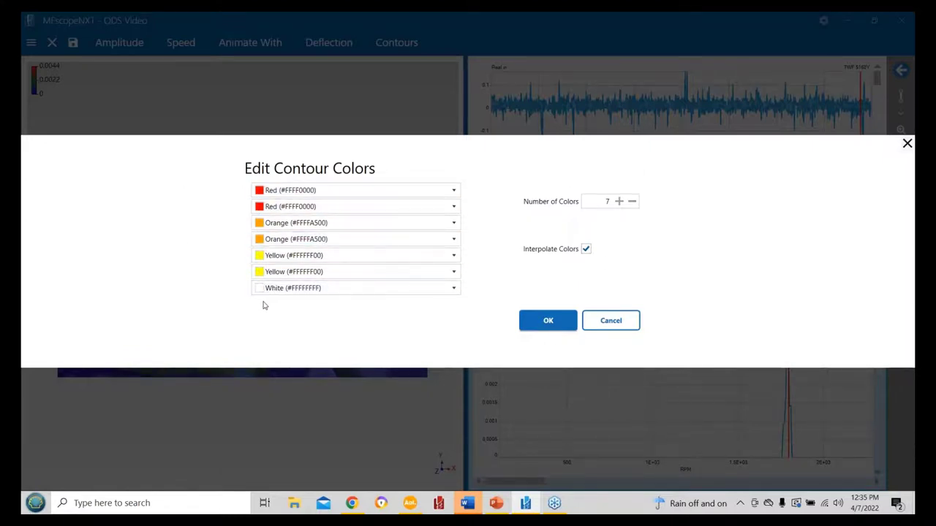
{"action": "left_click", "coordinate": [548, 322]}
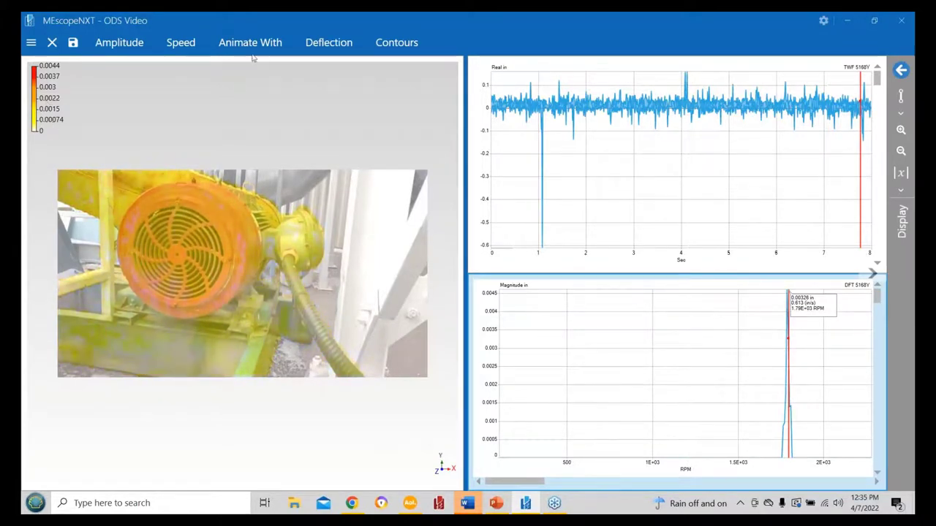
Restore down the ODS Video window to show PowerPoint, and briefly toggle the Display panel.
{"action": "left_click", "coordinate": [874, 20]}
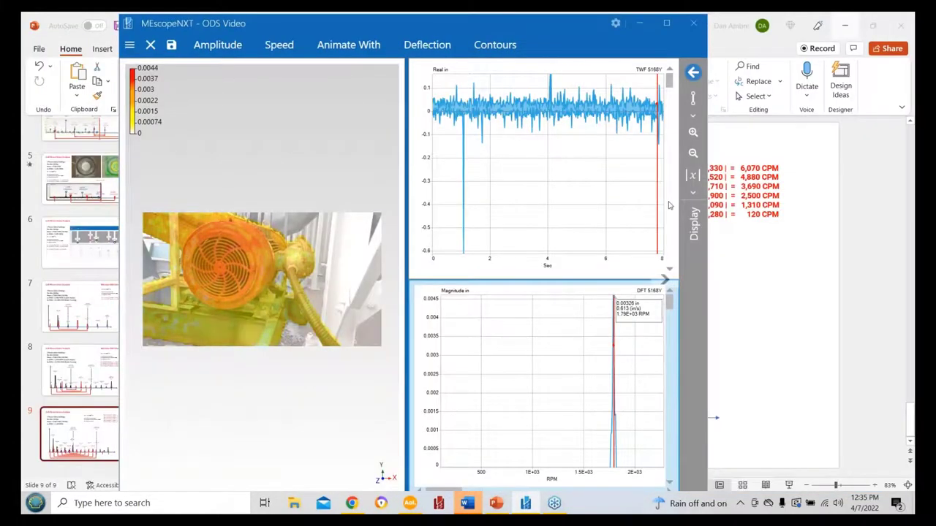
{"action": "left_click", "coordinate": [692, 72]}
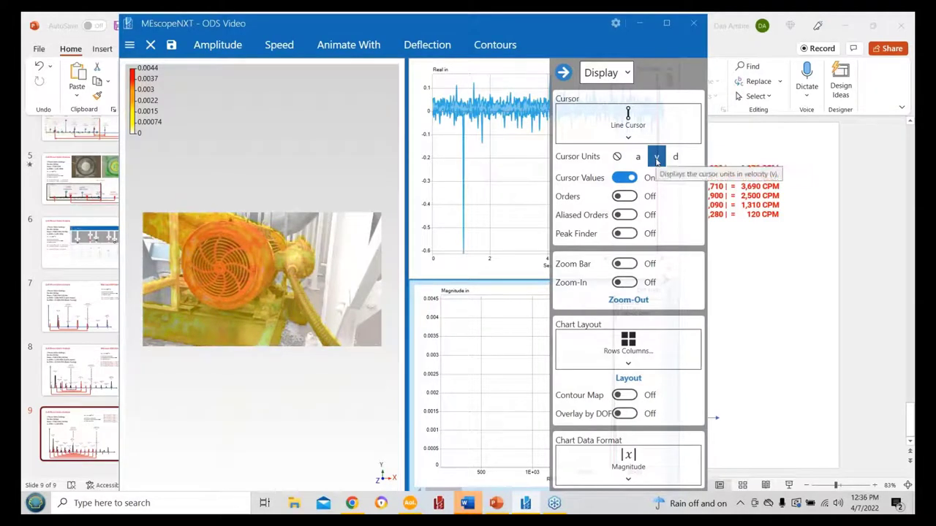
{"action": "left_click", "coordinate": [563, 73]}
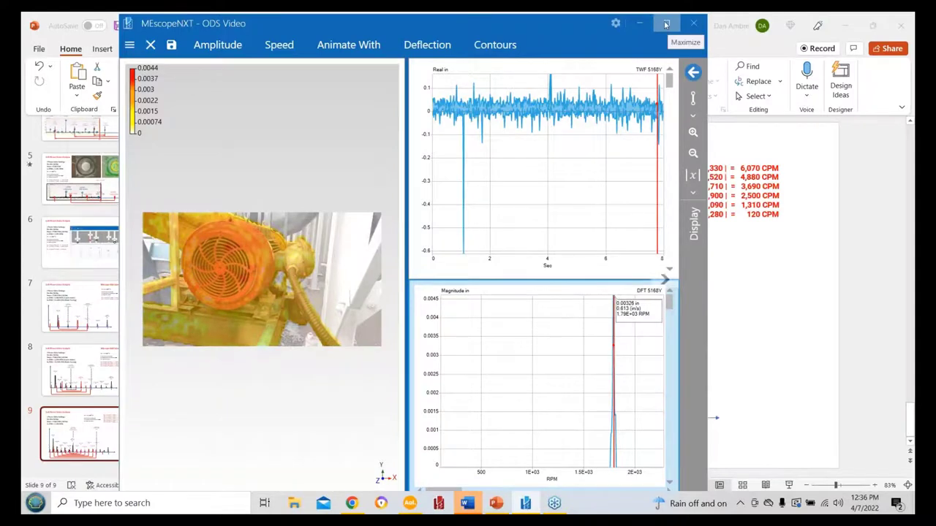
Minimize MEscopeNXT to show the slide, then close the motor's ODS video project.
{"action": "left_click", "coordinate": [666, 24]}
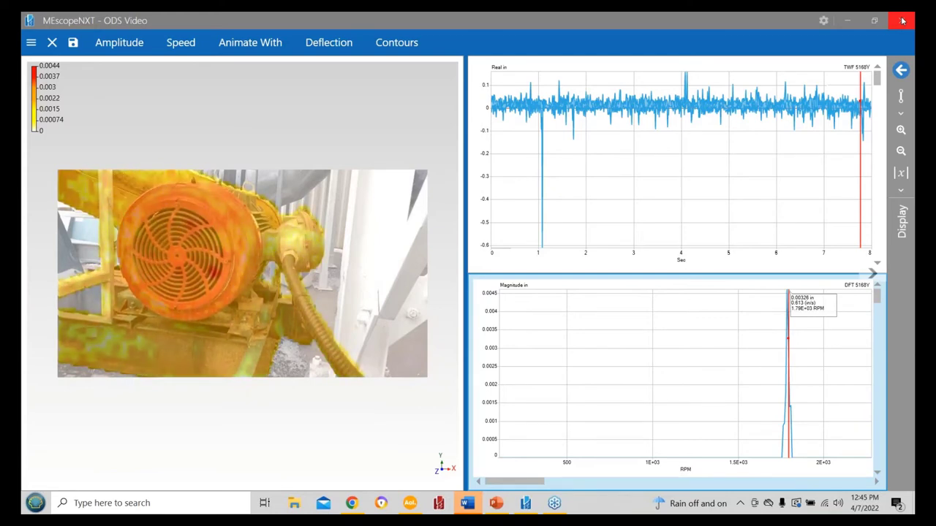
{"action": "left_click", "coordinate": [902, 20]}
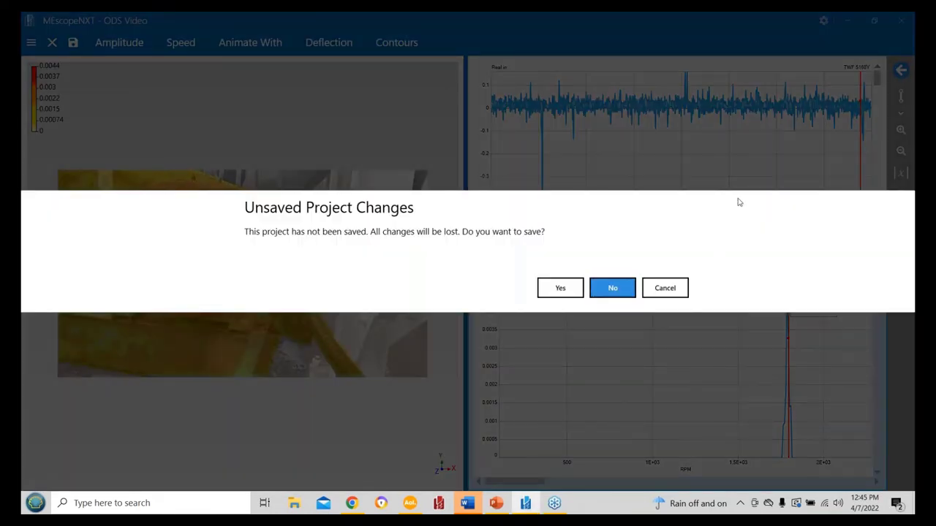